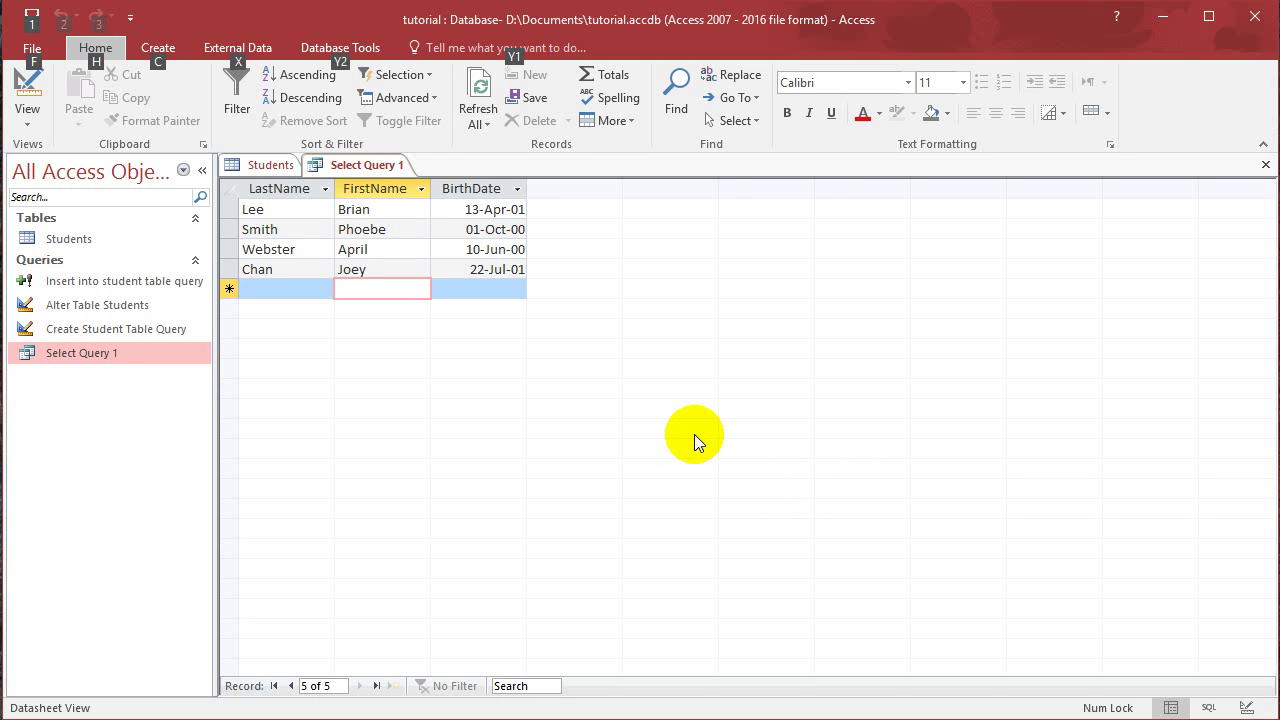
- Show Select Query 1 in SQL view to reveal its BirthDate filter statement
left_click(380, 165)
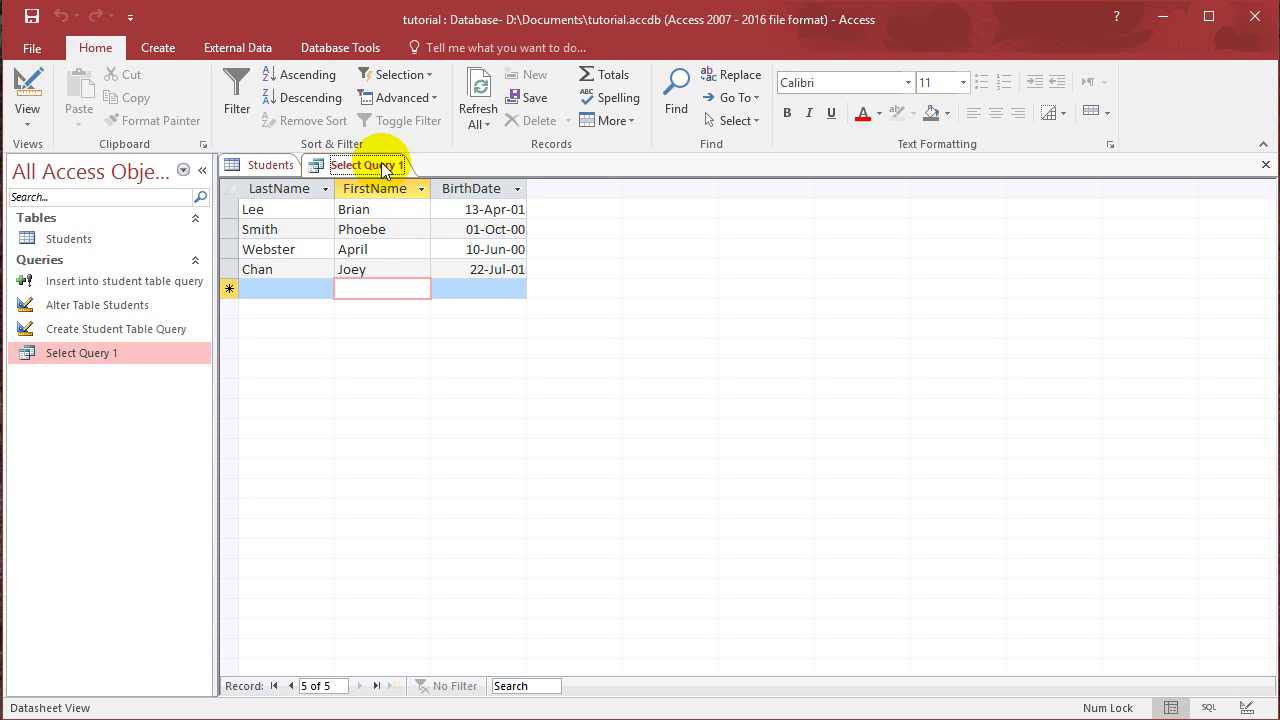
left_click(1208, 707)
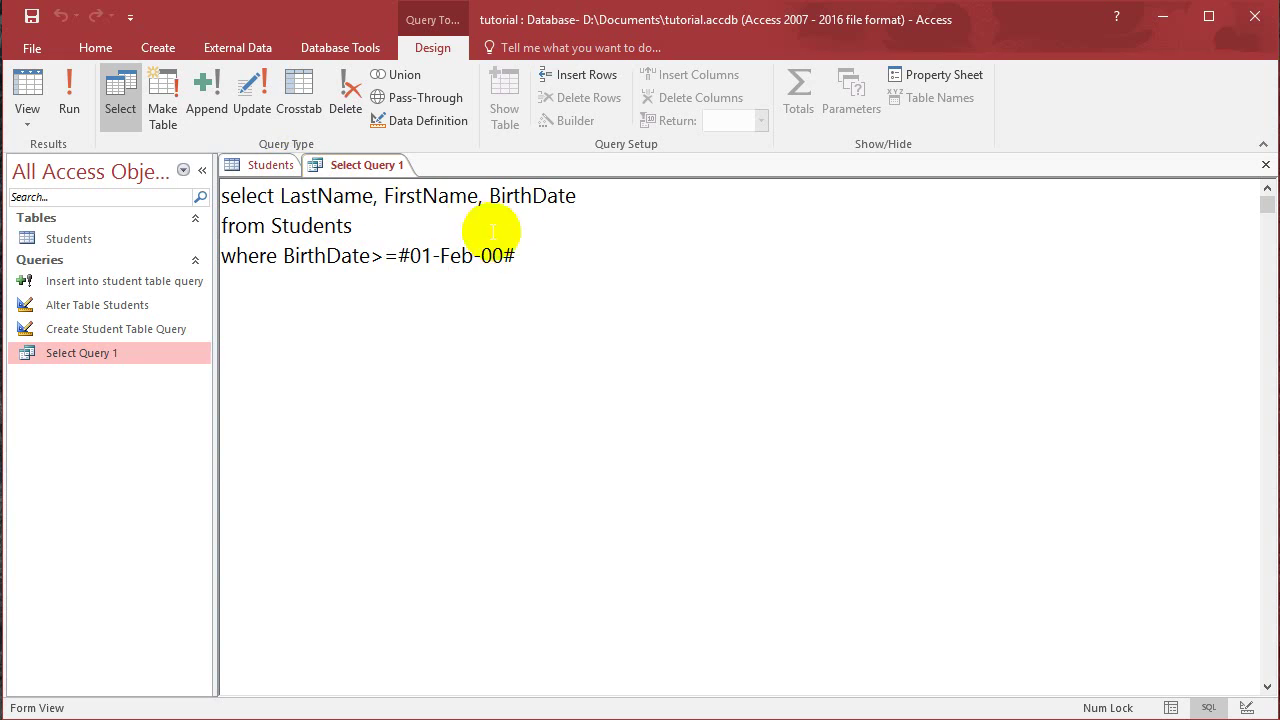
- Copy Select Query 1 and paste it into the navigation pane as a new query
left_click_drag(565, 268, 188, 200)
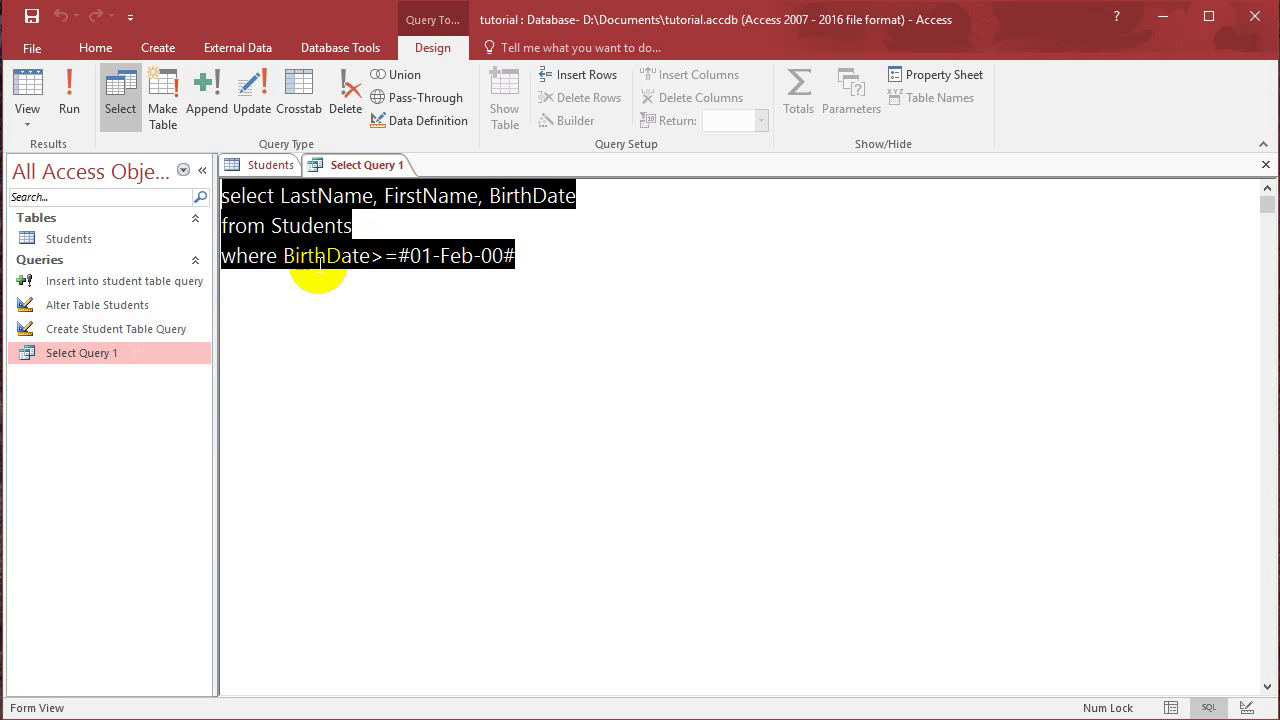
right_click(148, 355)
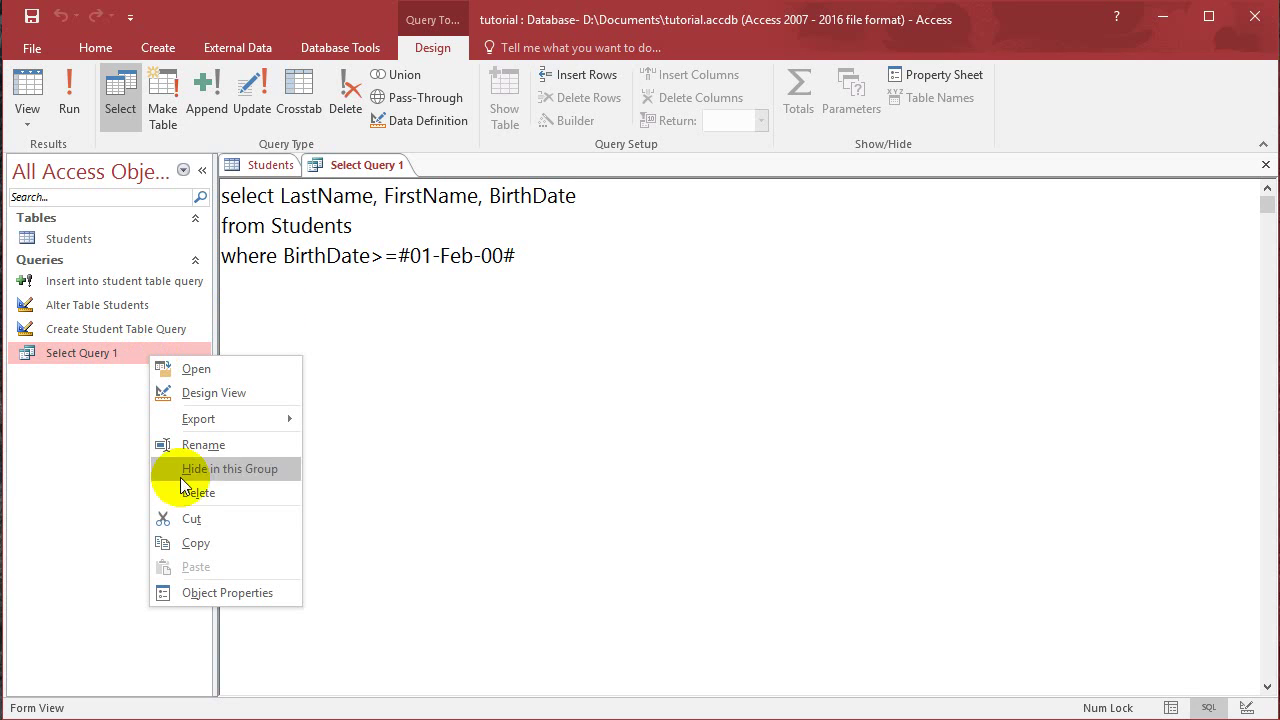
left_click(196, 542)
right_click(96, 427)
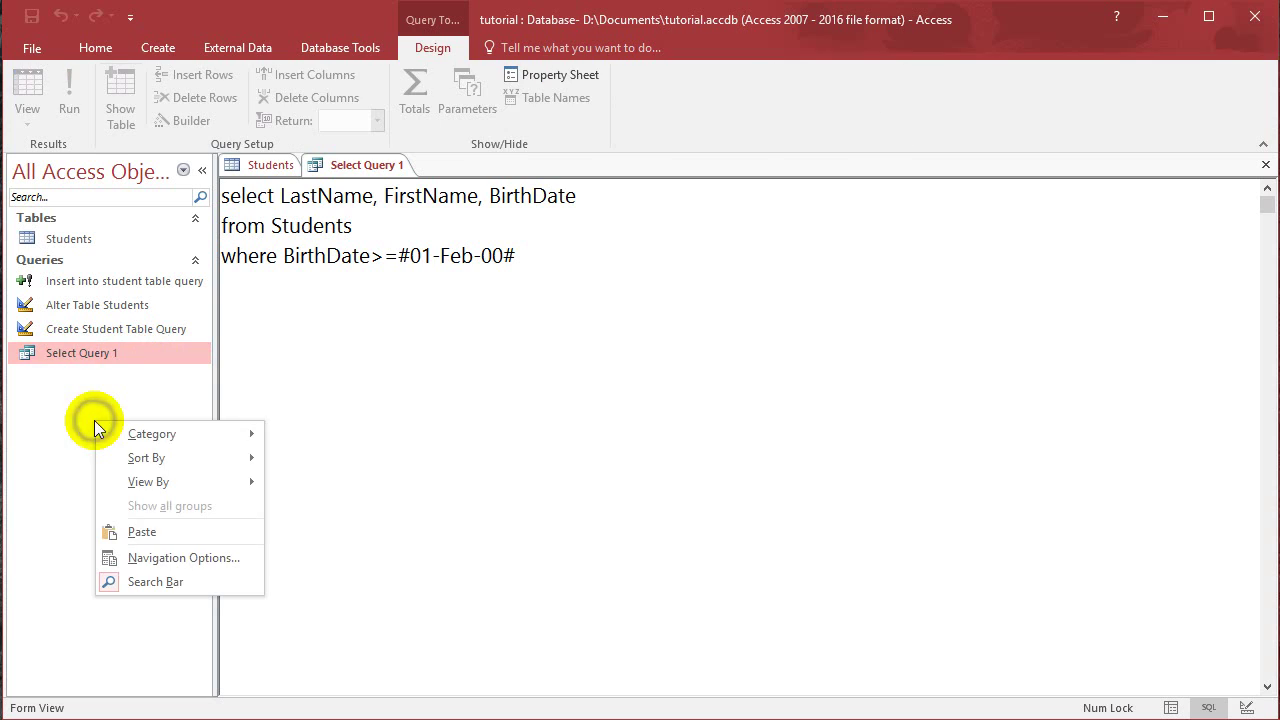
left_click(157, 525)
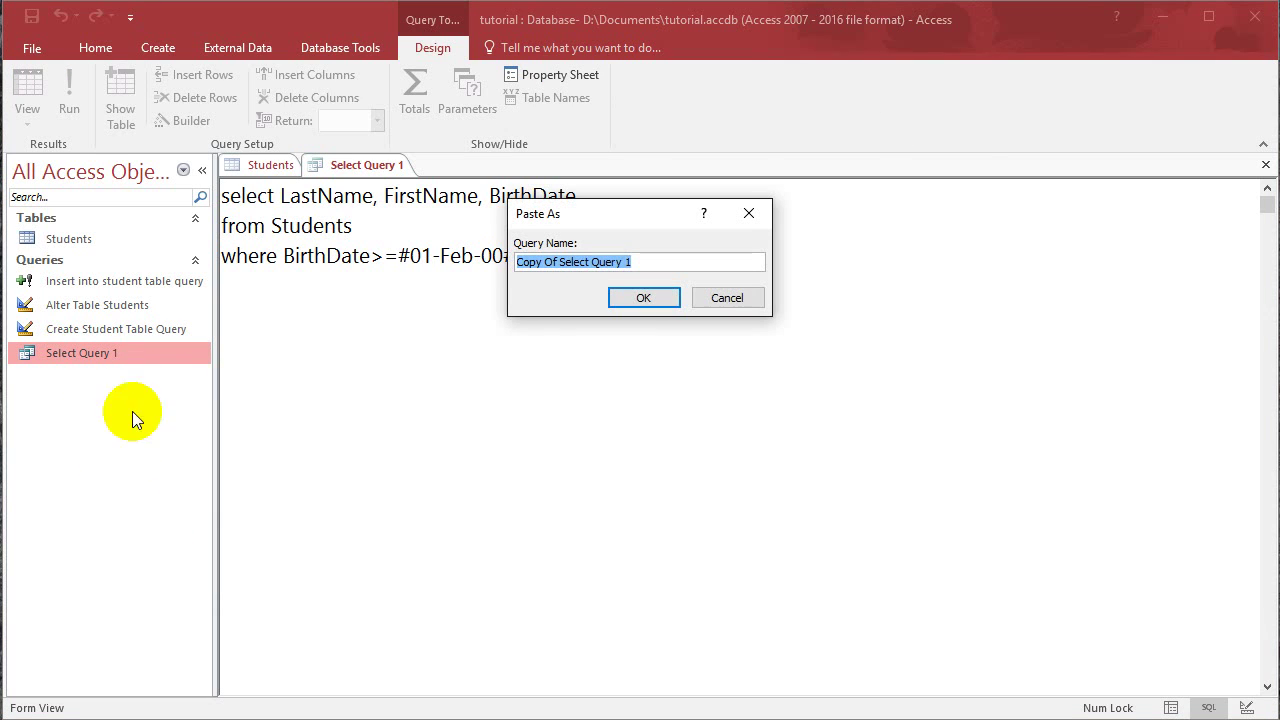
- Name the pasted copy 'Select Query 2' and confirm it
left_click(614, 264)
left_click_drag(516, 262, 555, 262)
key("Delete")
key("Delete")
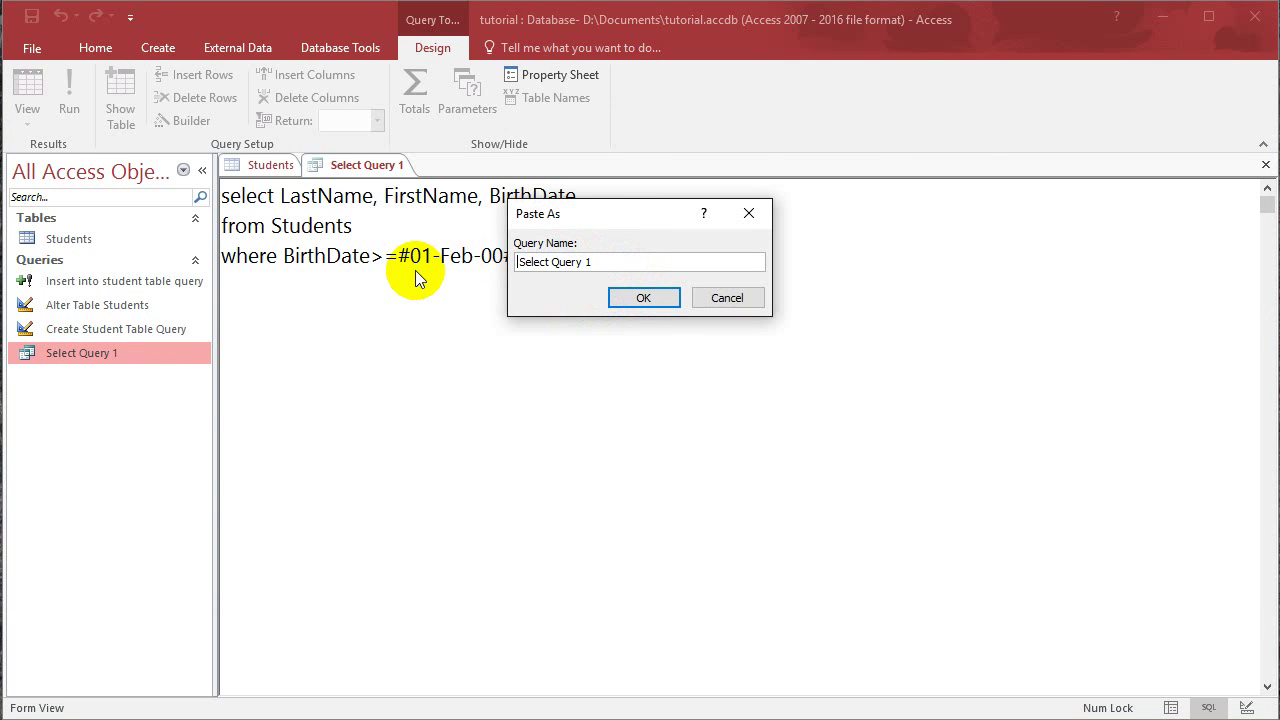
key("End")
key("BackSpace")
type("2")
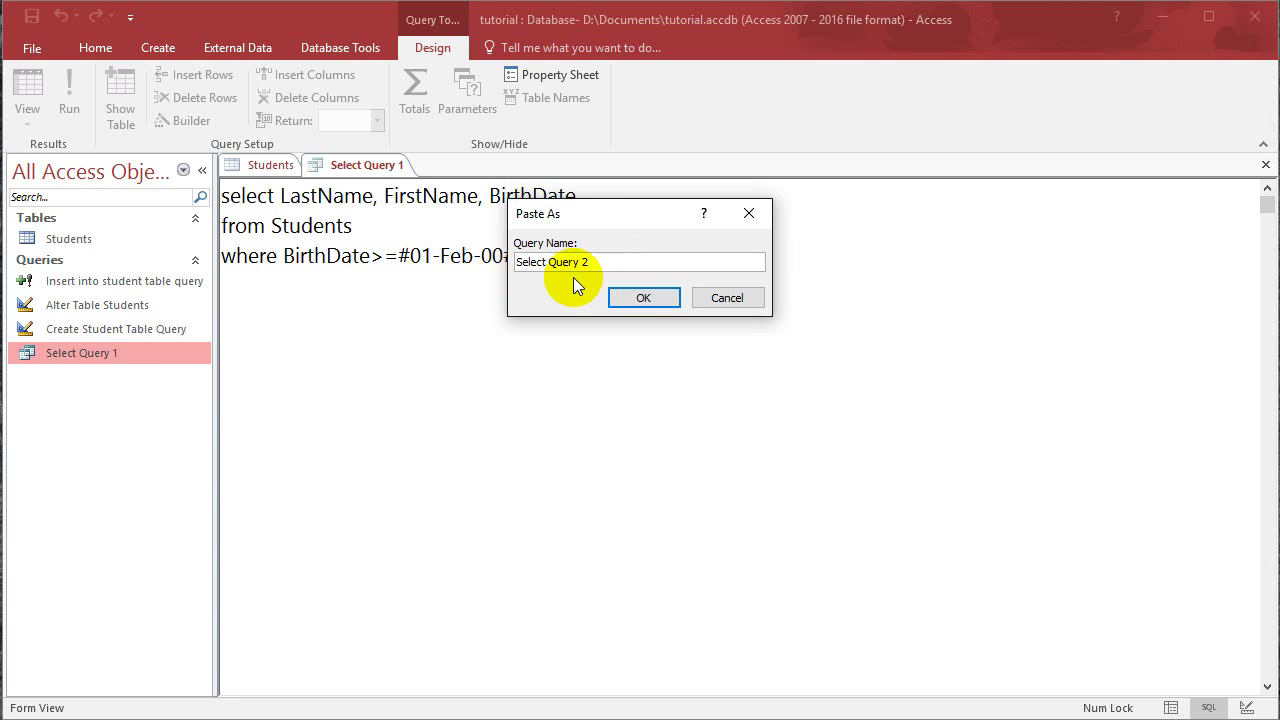
left_click(644, 297)
left_click(135, 379)
left_click(114, 353)
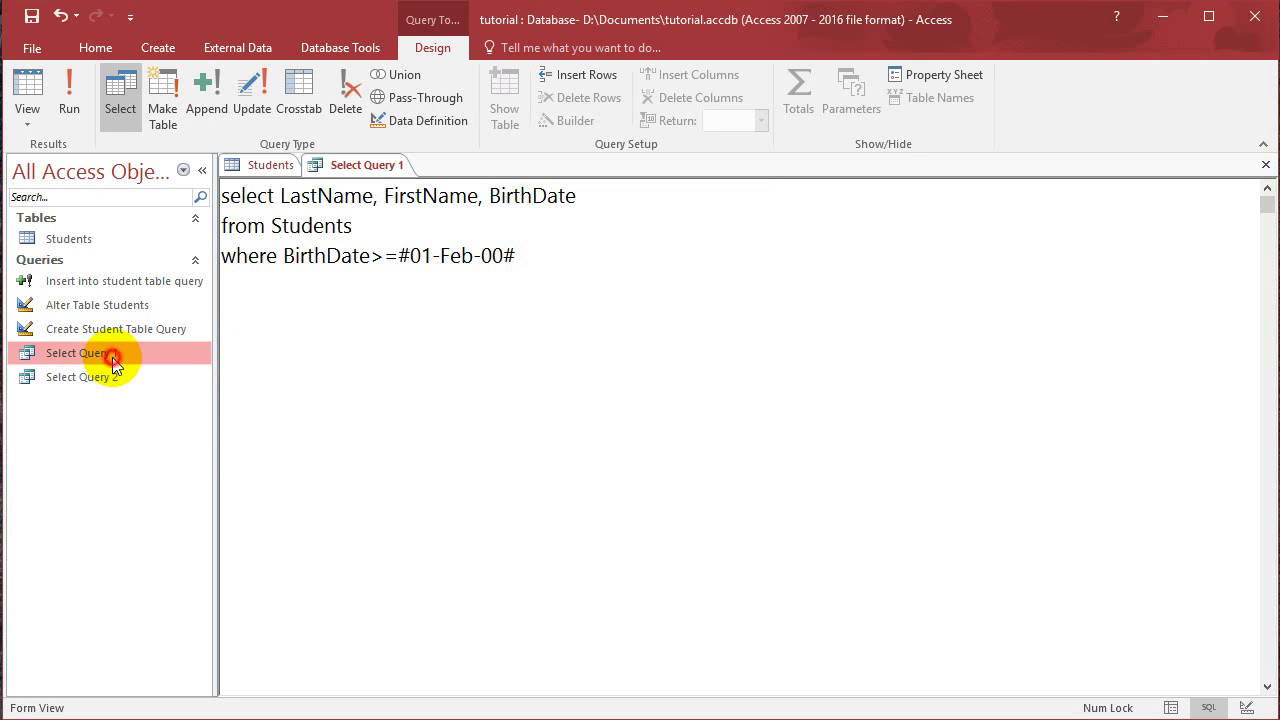
- Close Select Query 1 and open Select Query 2 for editing
right_click(358, 165)
left_click(400, 201)
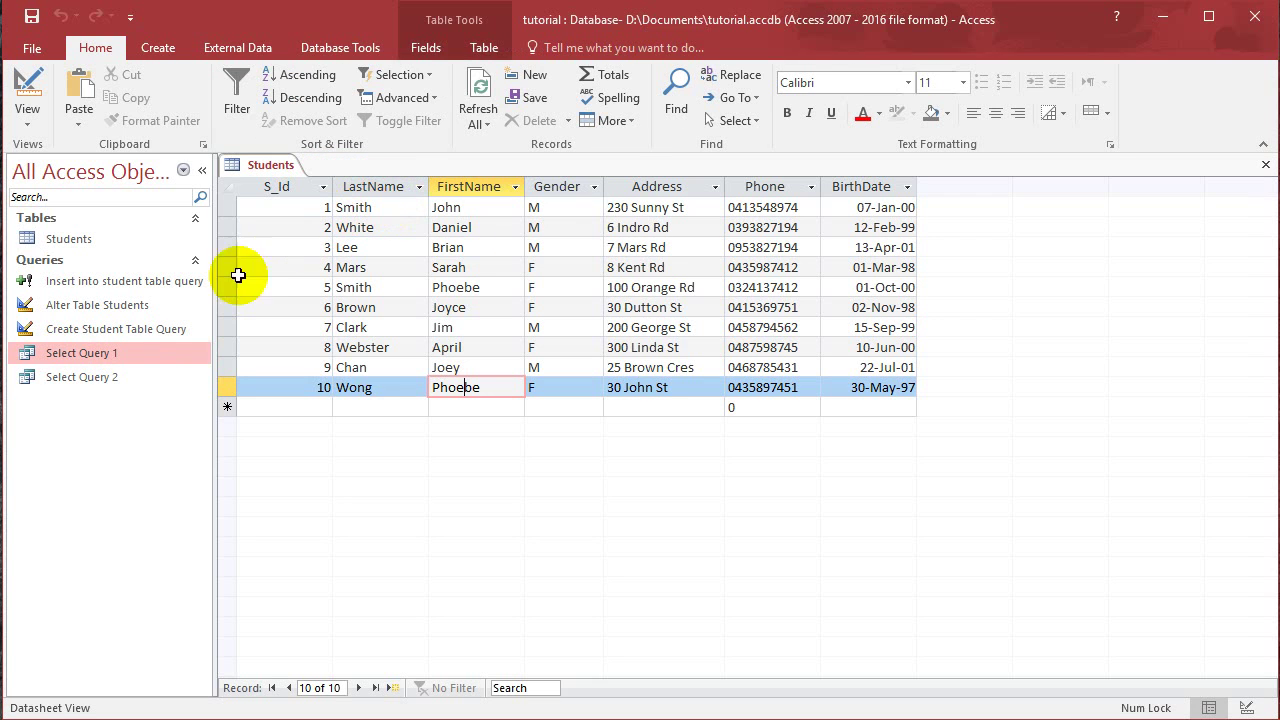
left_click(89, 379)
right_click(90, 382)
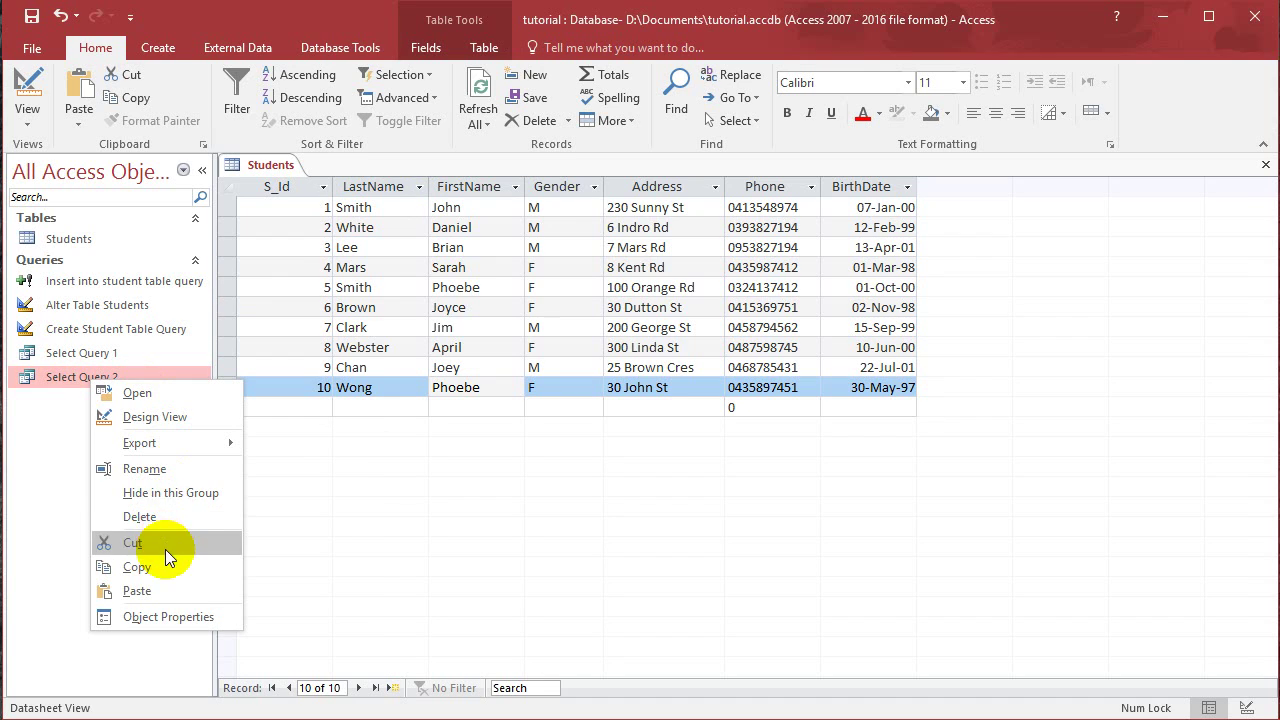
left_click(158, 422)
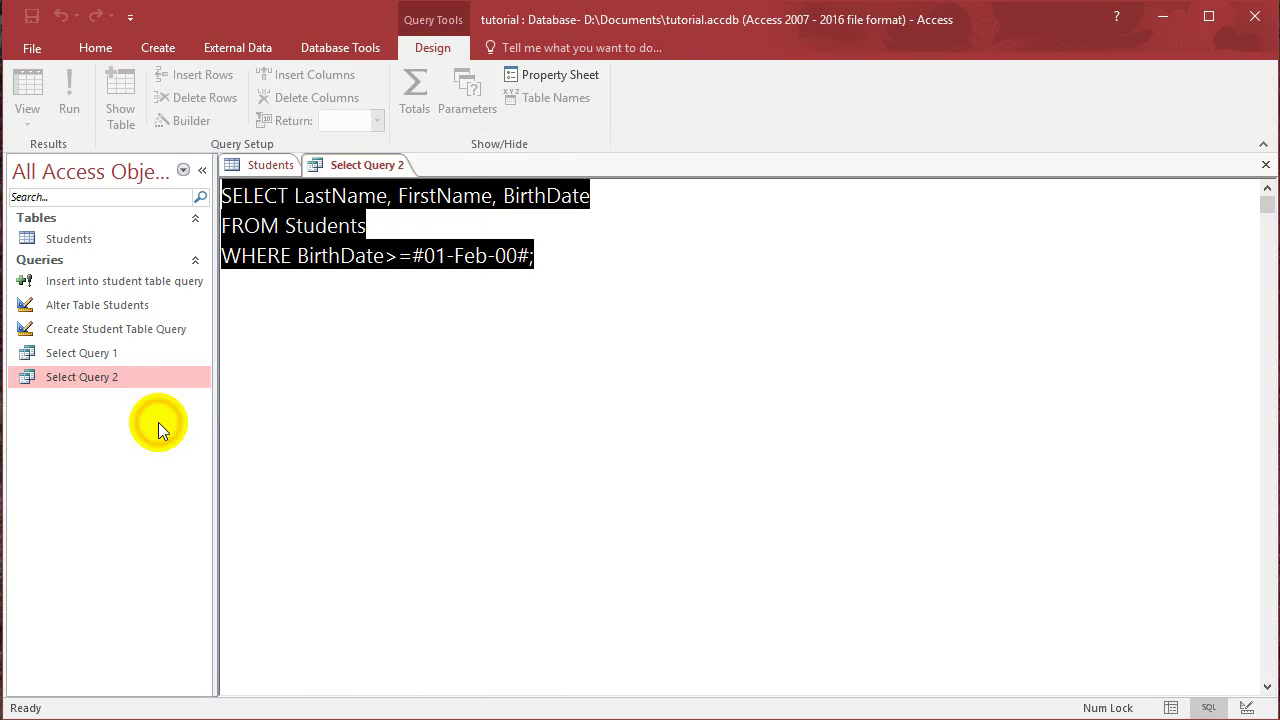
- Change the date filter from 01-Feb-00 to 01-Jan-00 and run it, returning five students
left_click(491, 257)
mouse_move(563, 254)
left_mouse_down()
mouse_move(298, 195)
mouse_move(308, 258)
left_mouse_up()
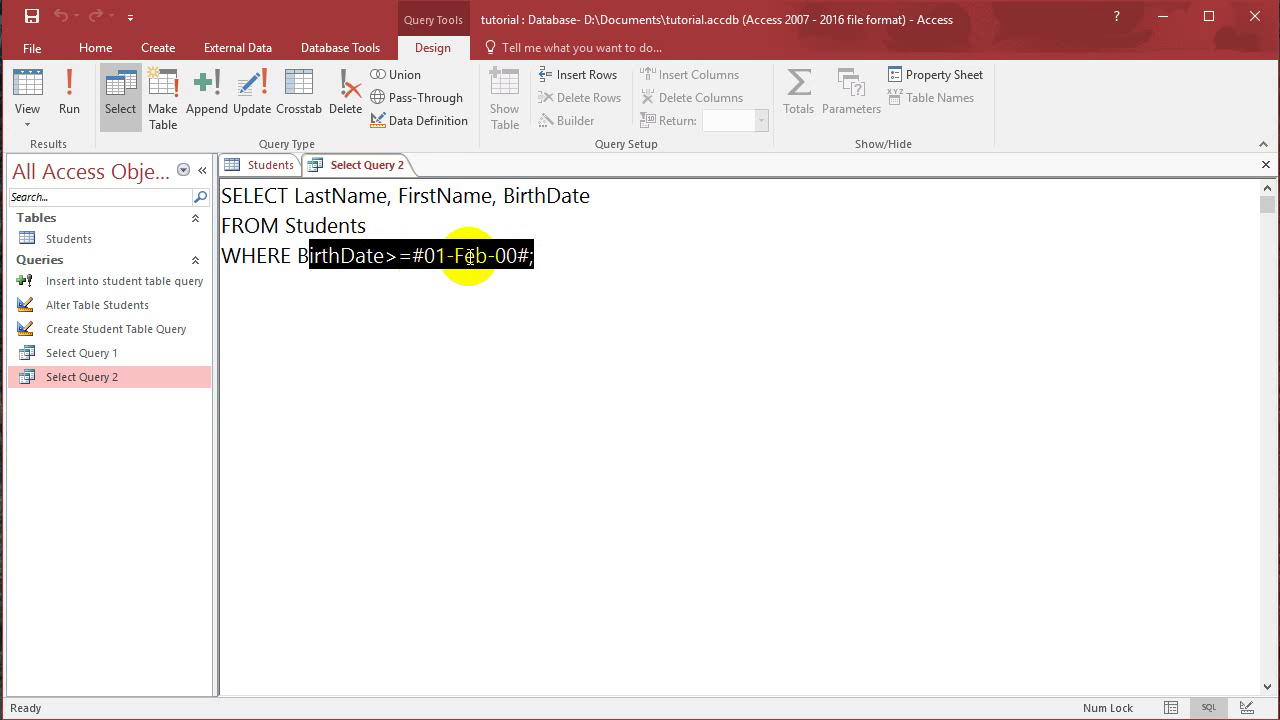
left_click(470, 258)
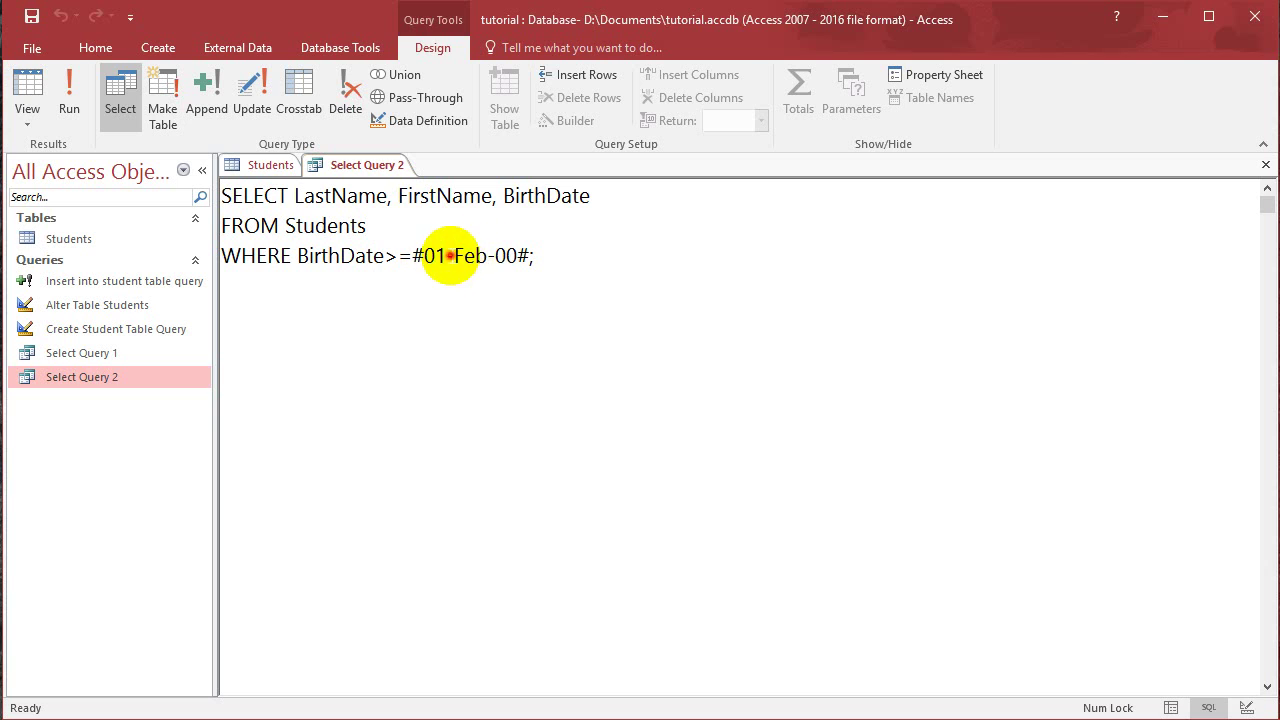
left_click_drag(455, 258, 487, 258)
type("J")
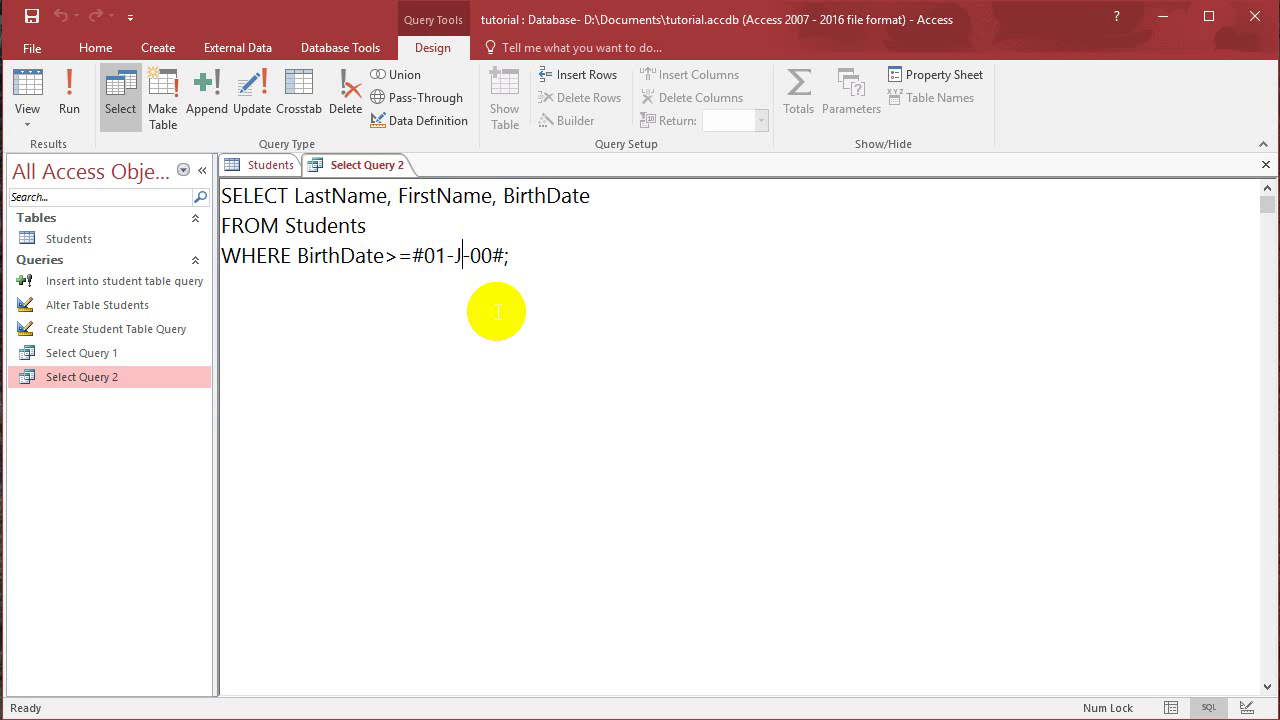
type("an")
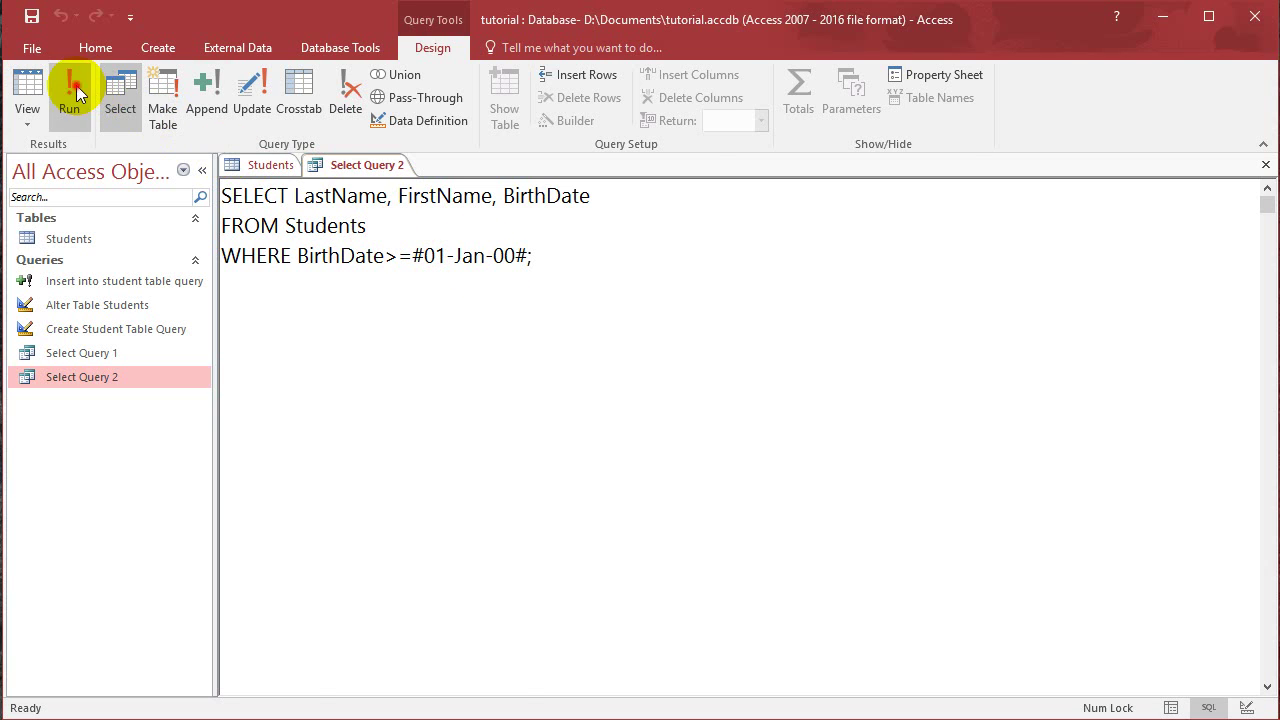
left_click(69, 90)
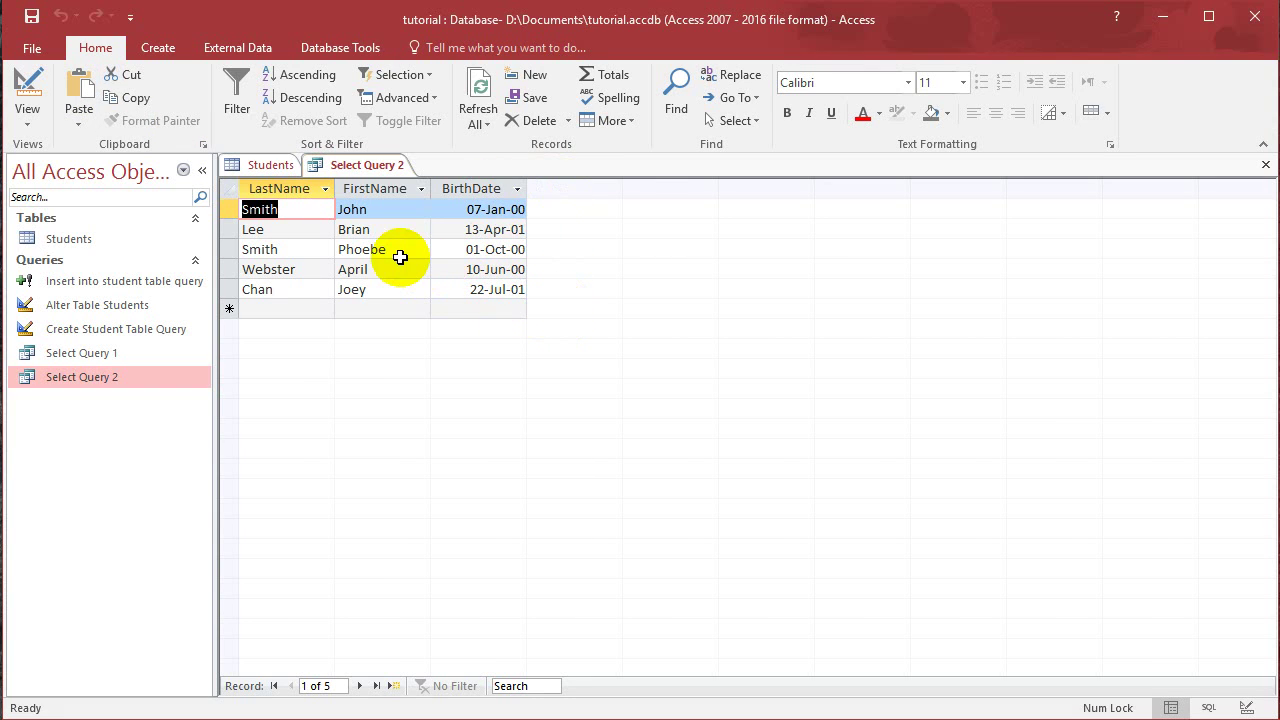
left_click(1207, 707)
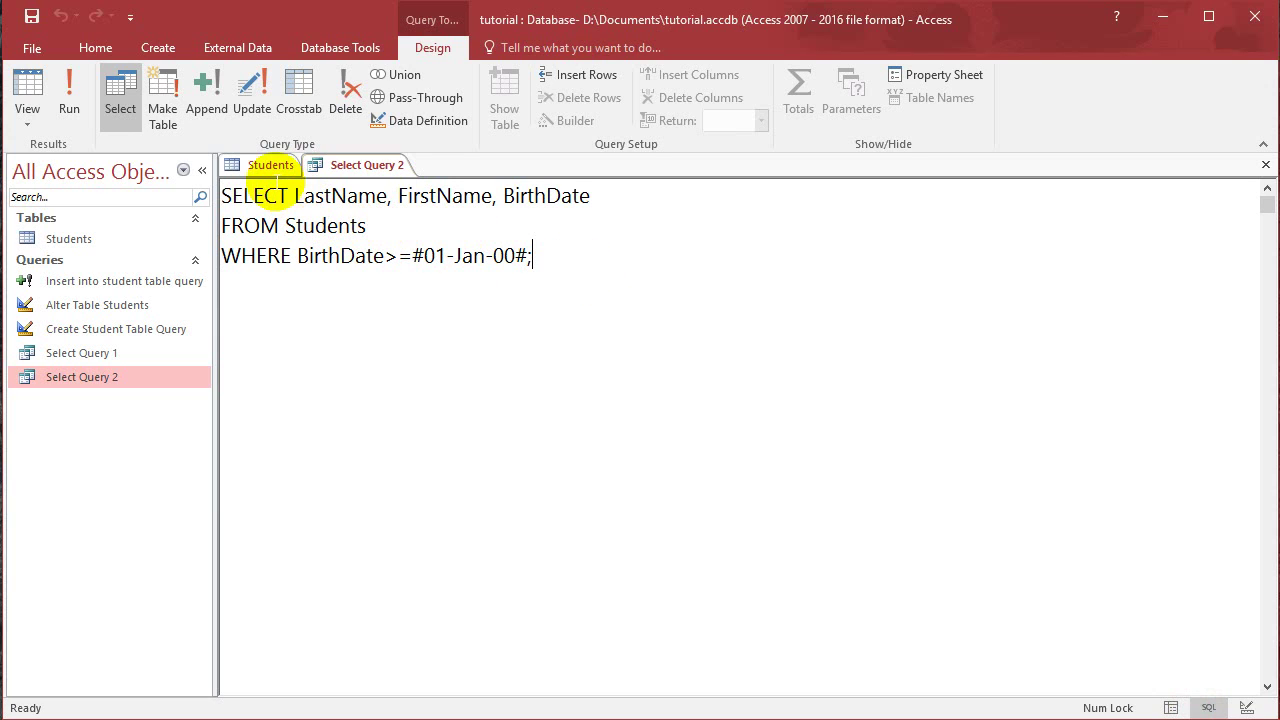
- Add "and Gender='F'" to the WHERE clause and run it, returning two female students
left_click(262, 165)
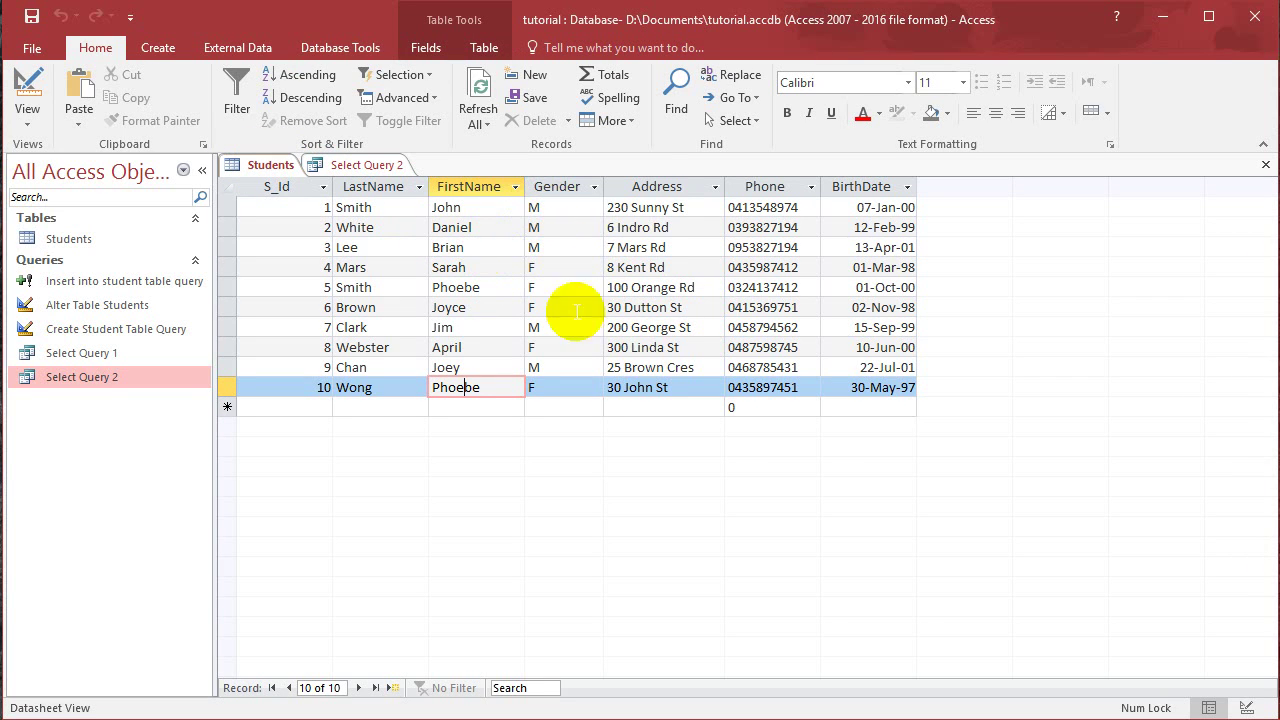
left_click(357, 165)
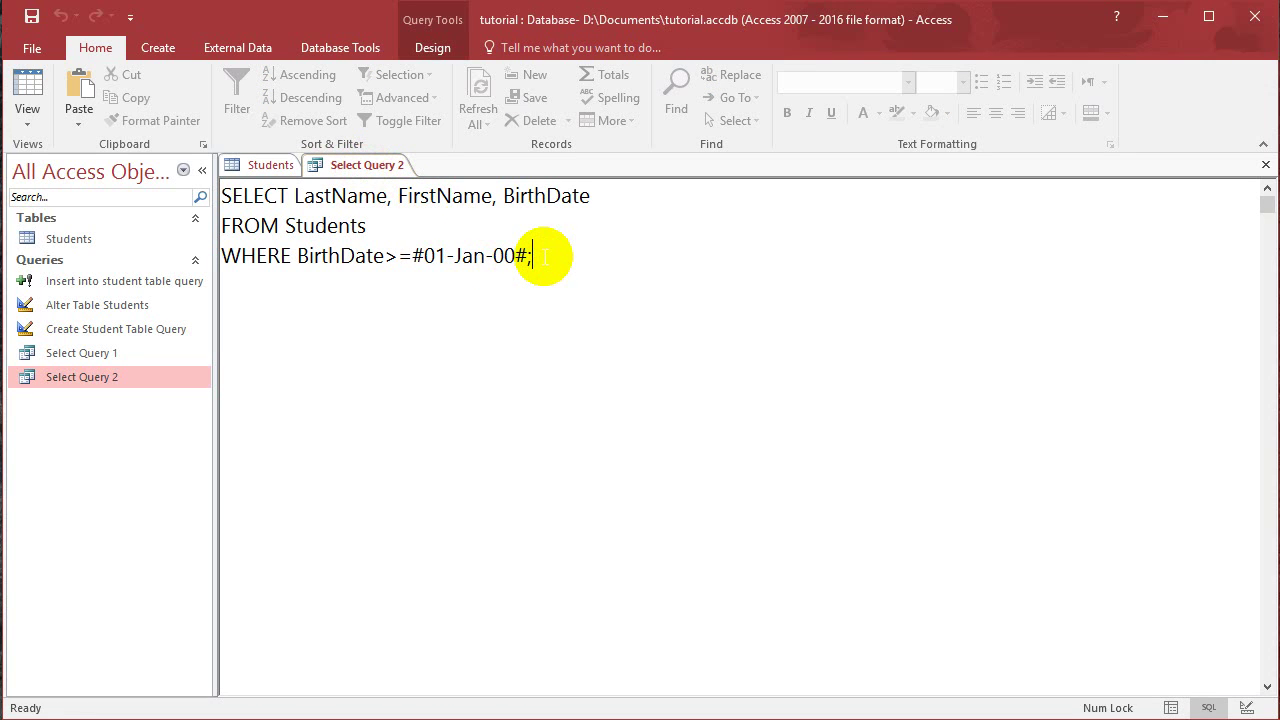
key("BackSpace")
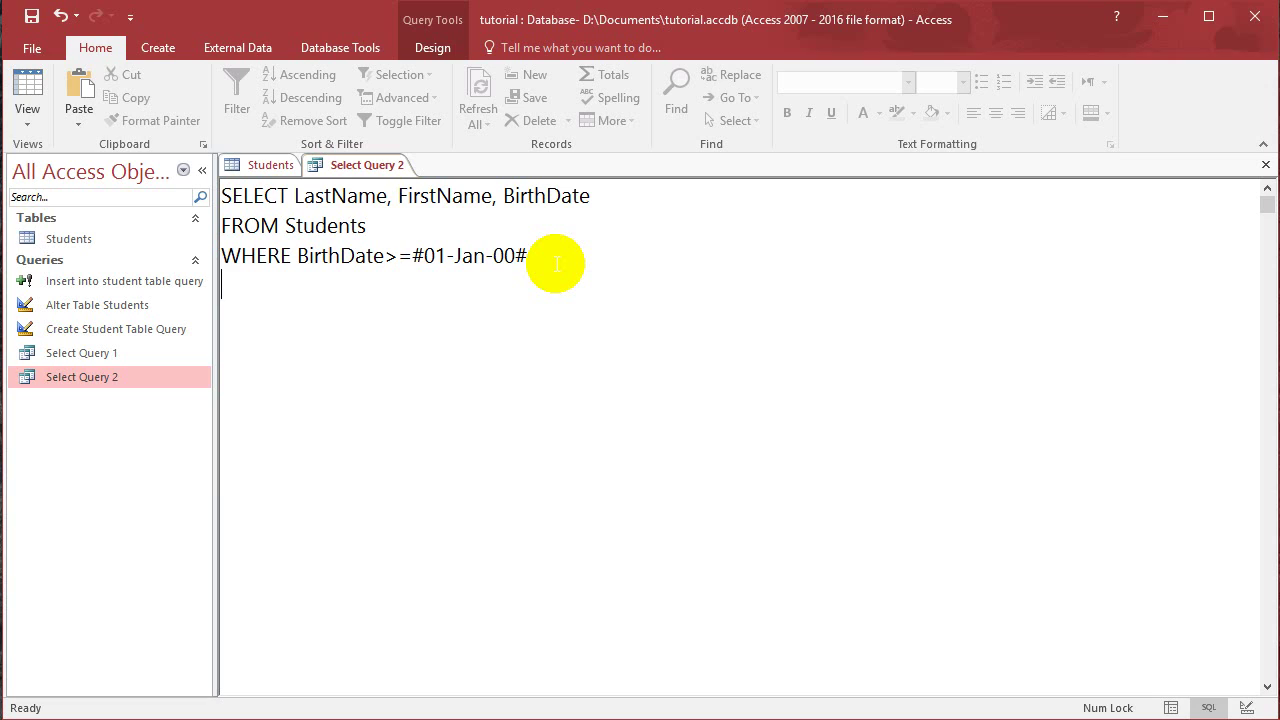
key("Return")
type("and ")
type("g")
type("ender=")
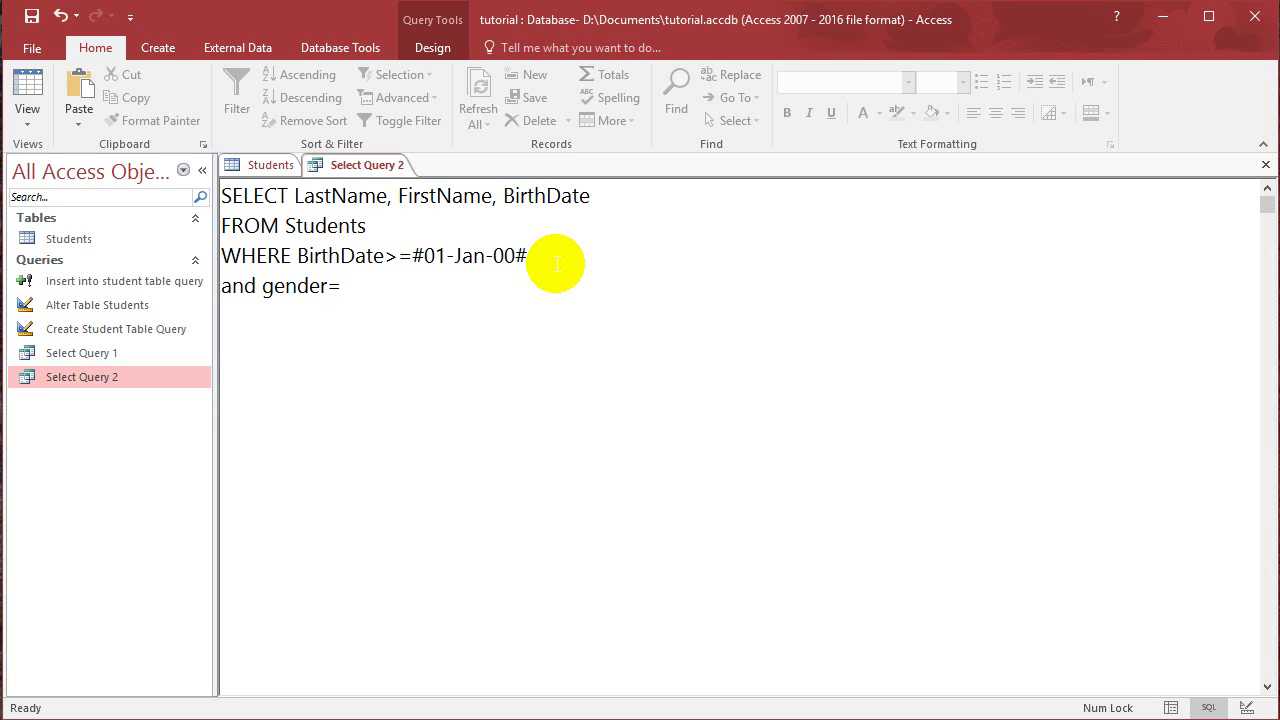
key("BackSpace")
key("BackSpace")
key("BackSpace")
key("BackSpace")
key("BackSpace")
key("BackSpace")
key("BackSpace")
left_click(270, 164)
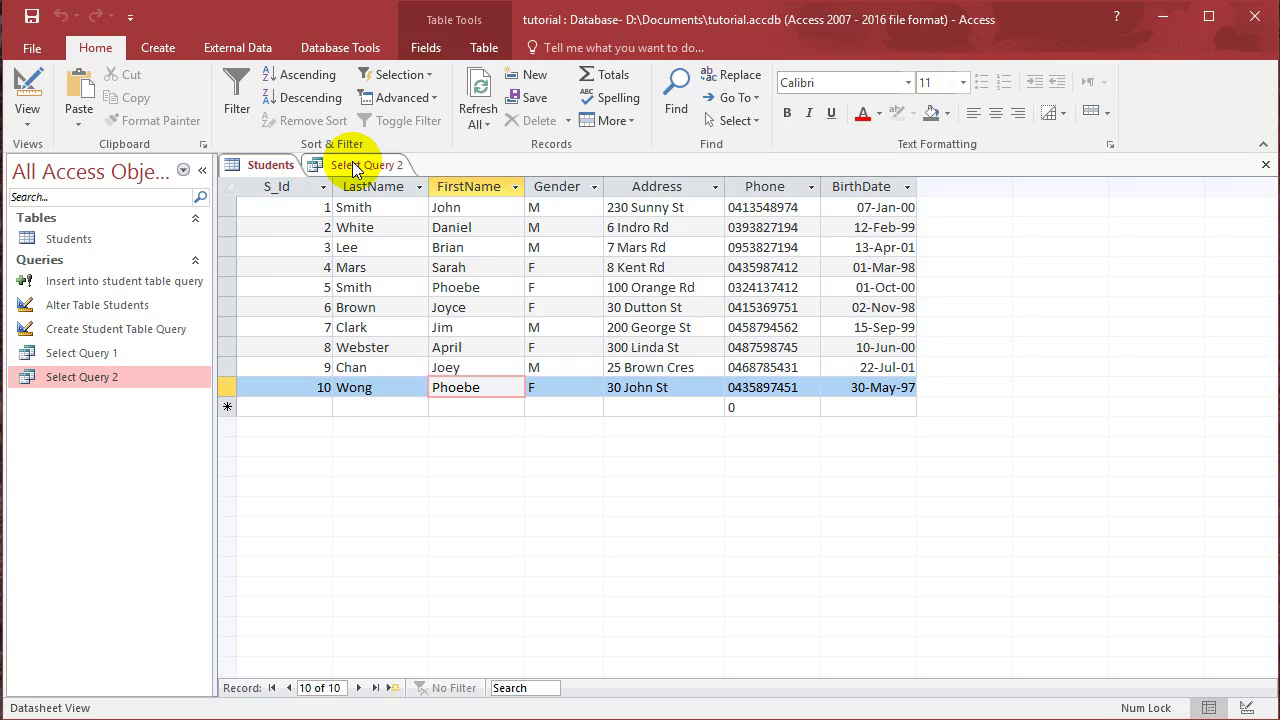
left_click(355, 166)
type("Gend")
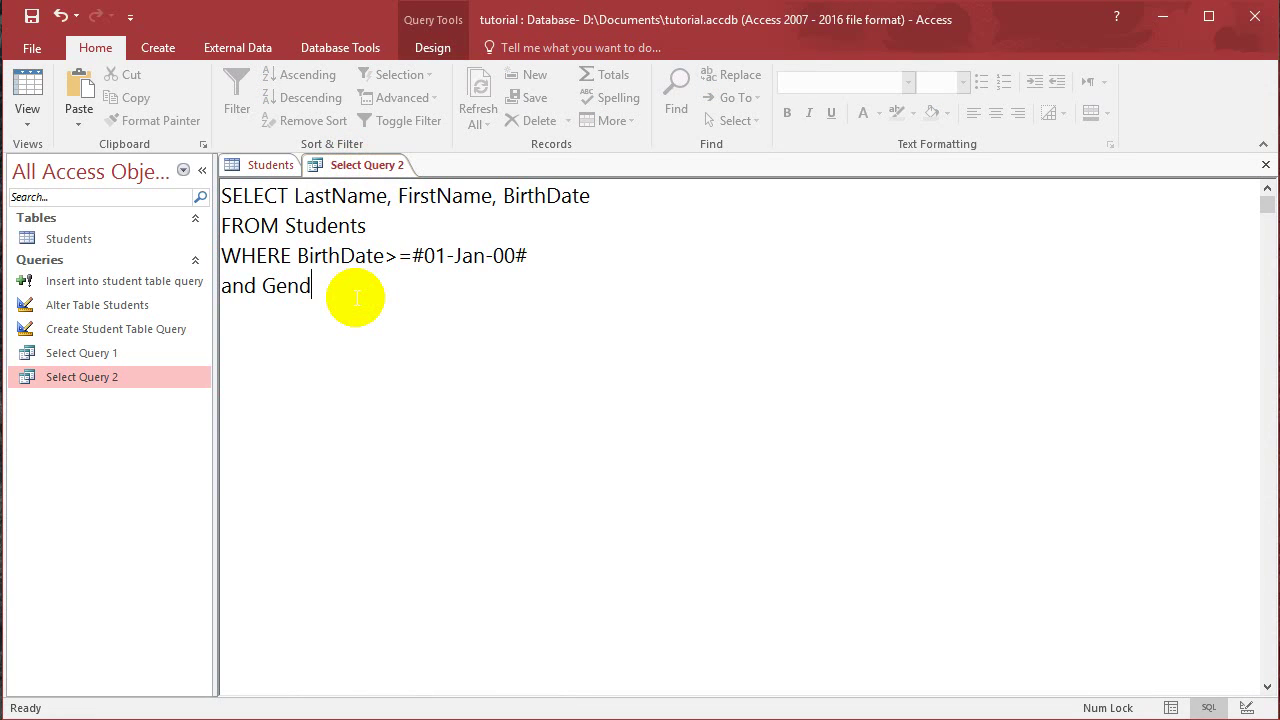
type("er='")
type("F'")
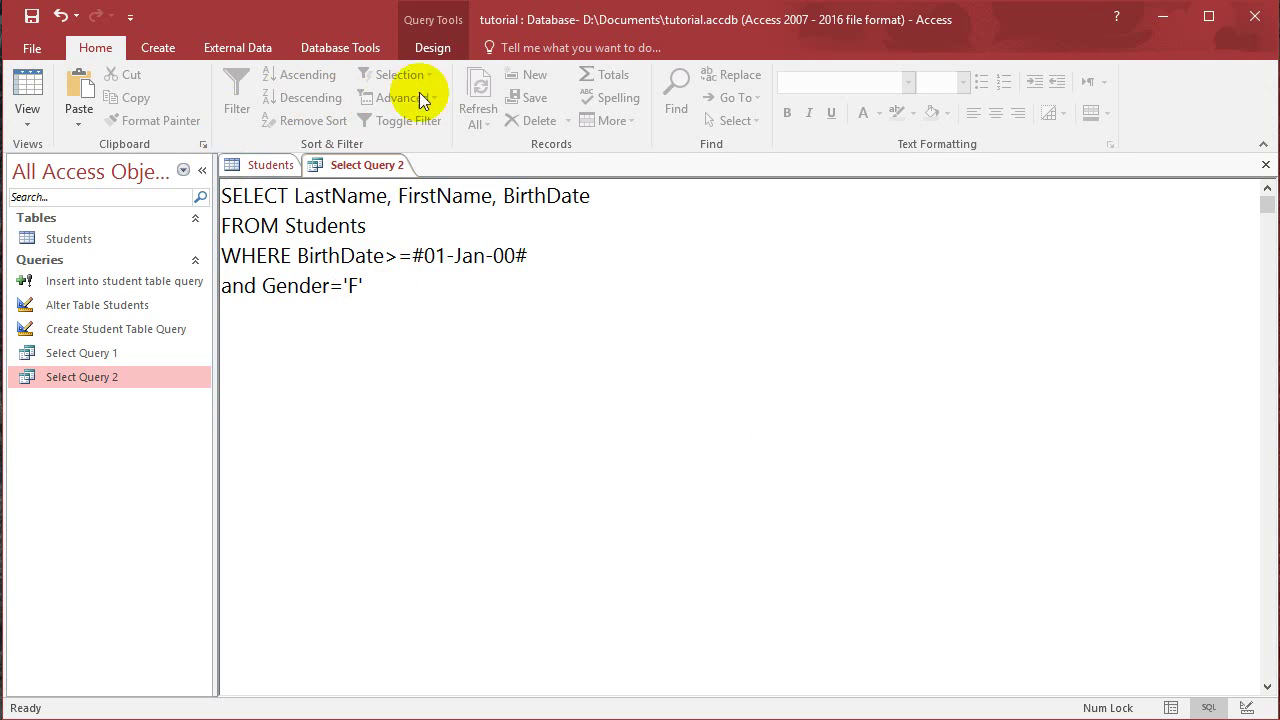
left_click(436, 48)
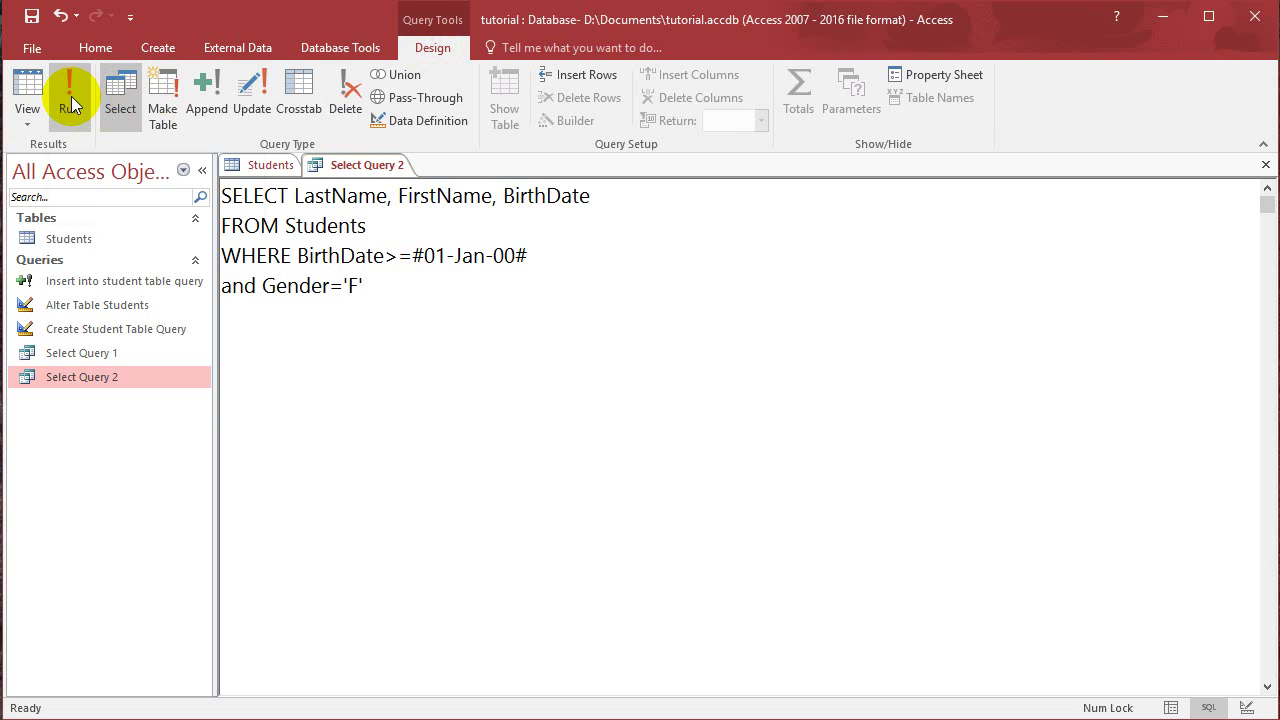
left_click(70, 105)
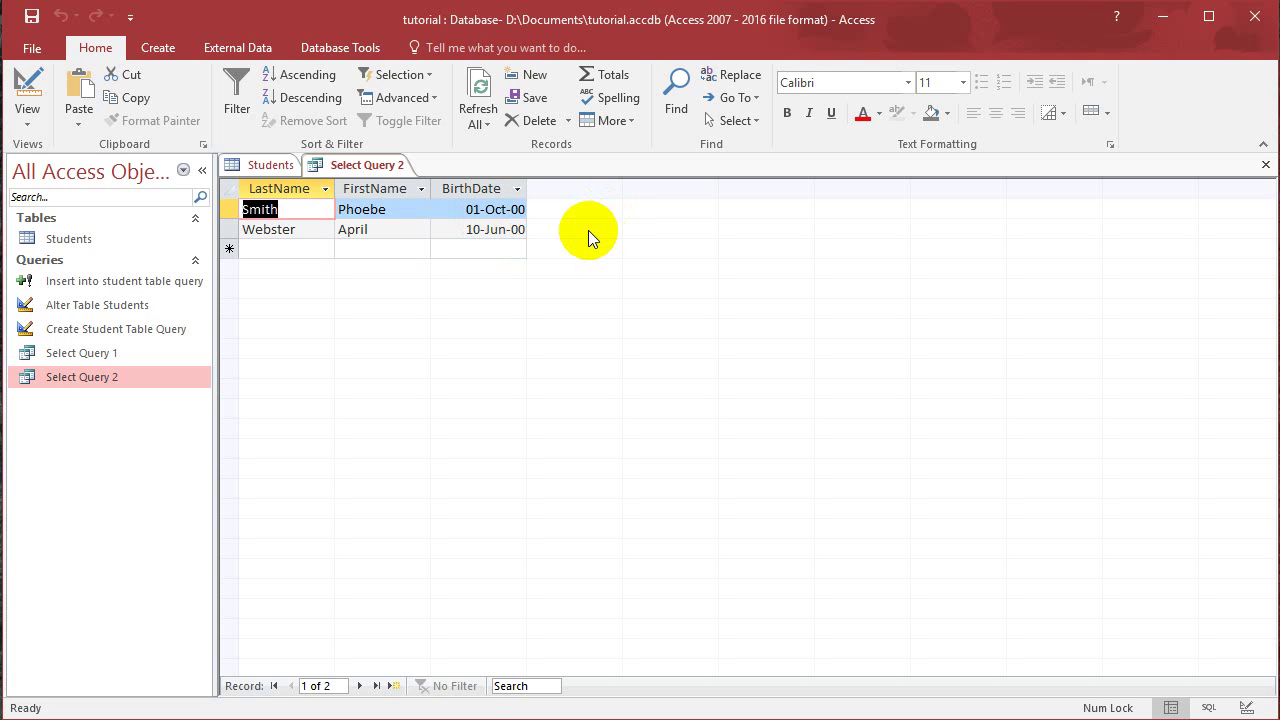
- Insert 'Gender,' as the first column in the SELECT list
left_click(270, 168)
left_click(367, 166)
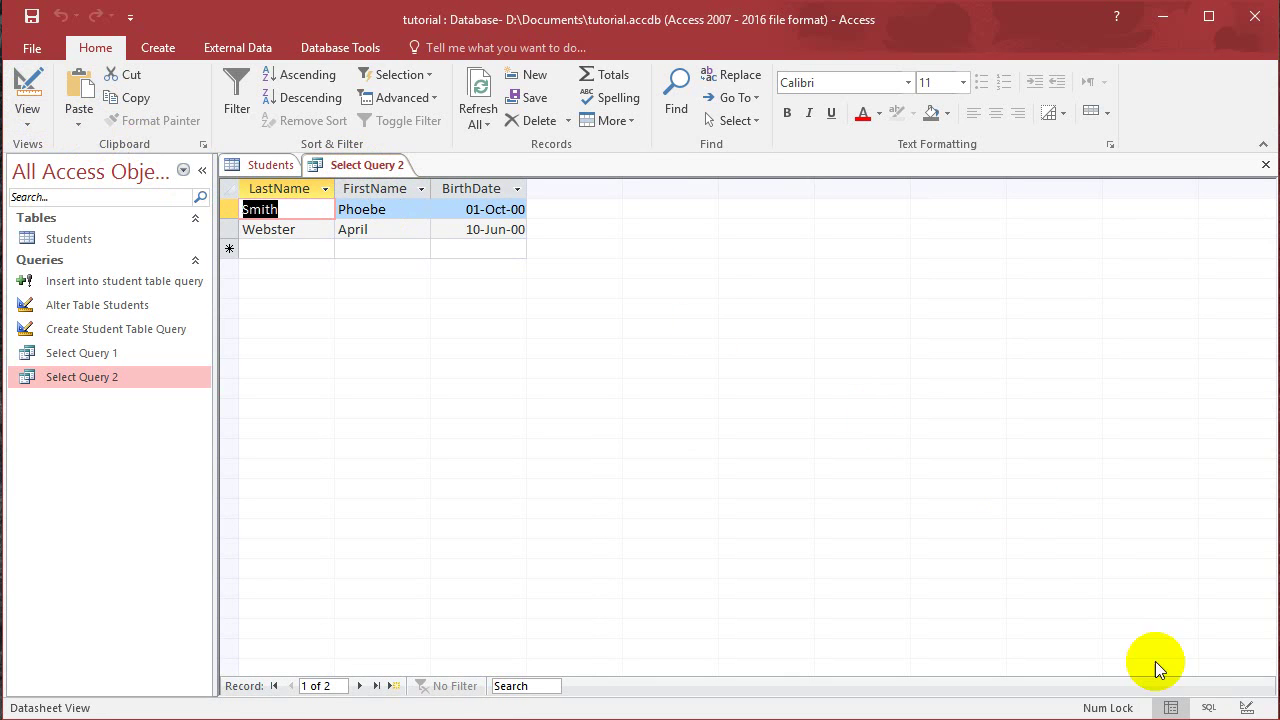
left_click(1208, 707)
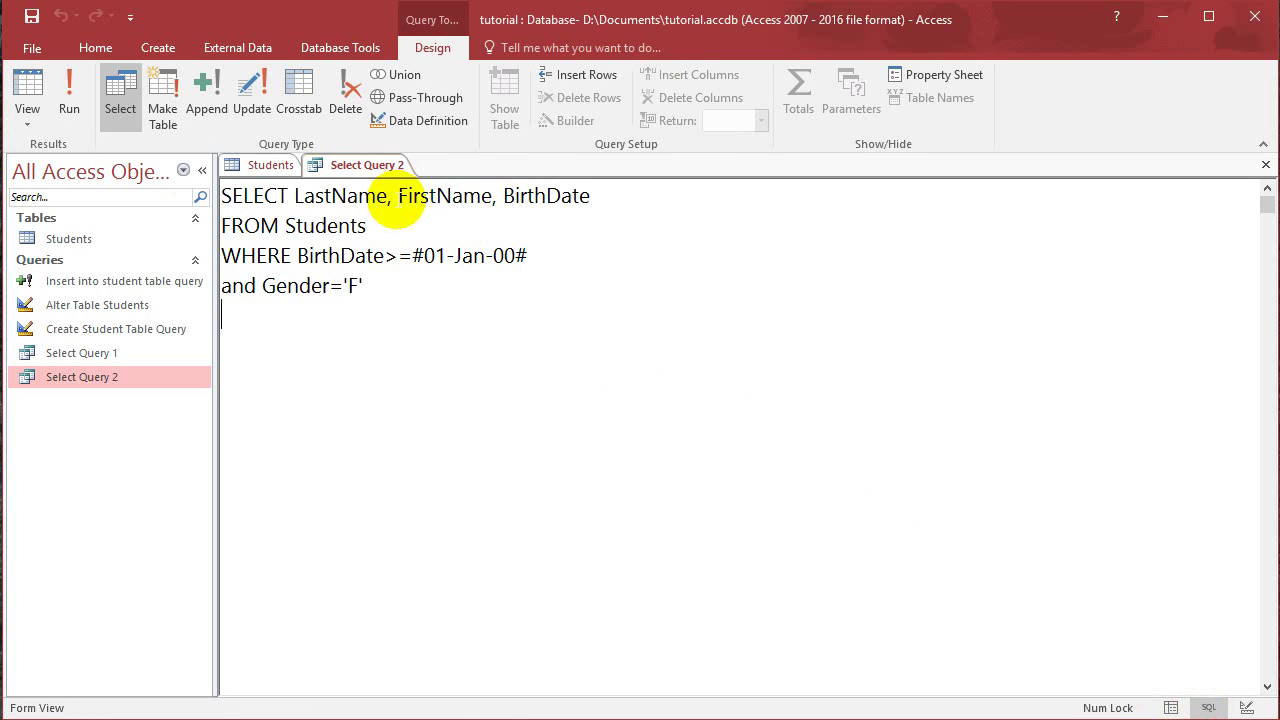
left_click(294, 196)
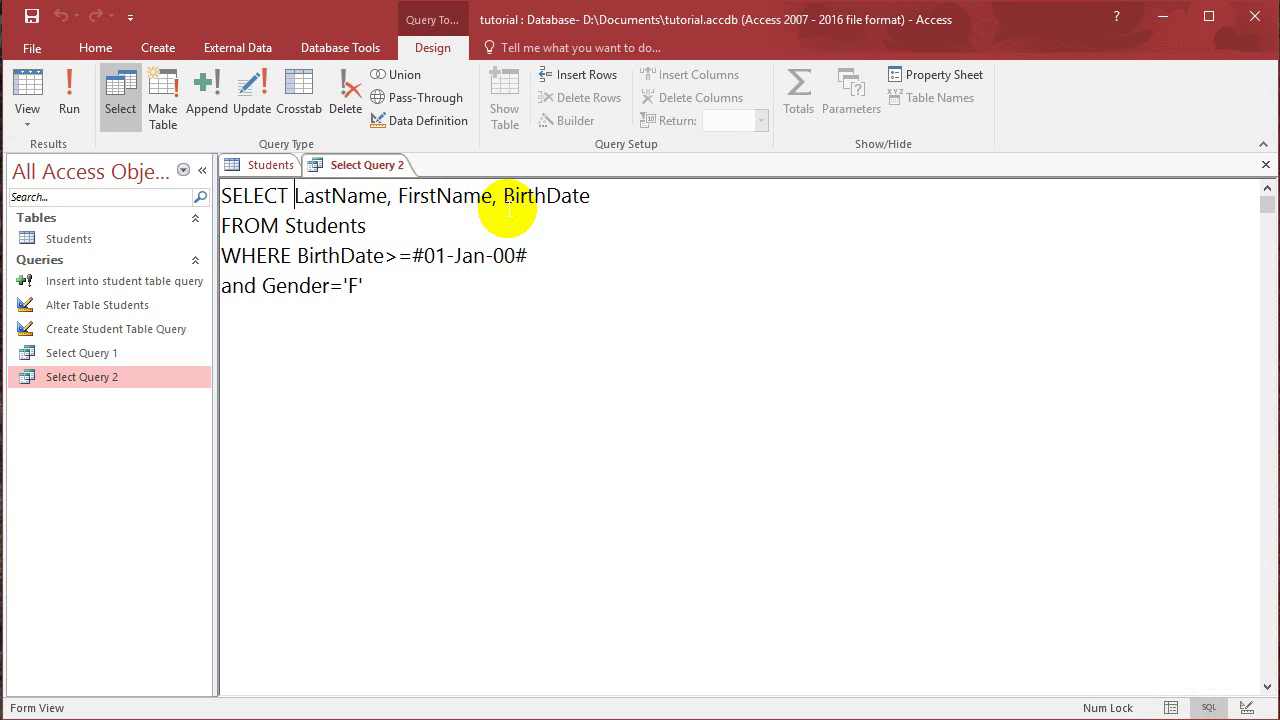
type("Gender,")
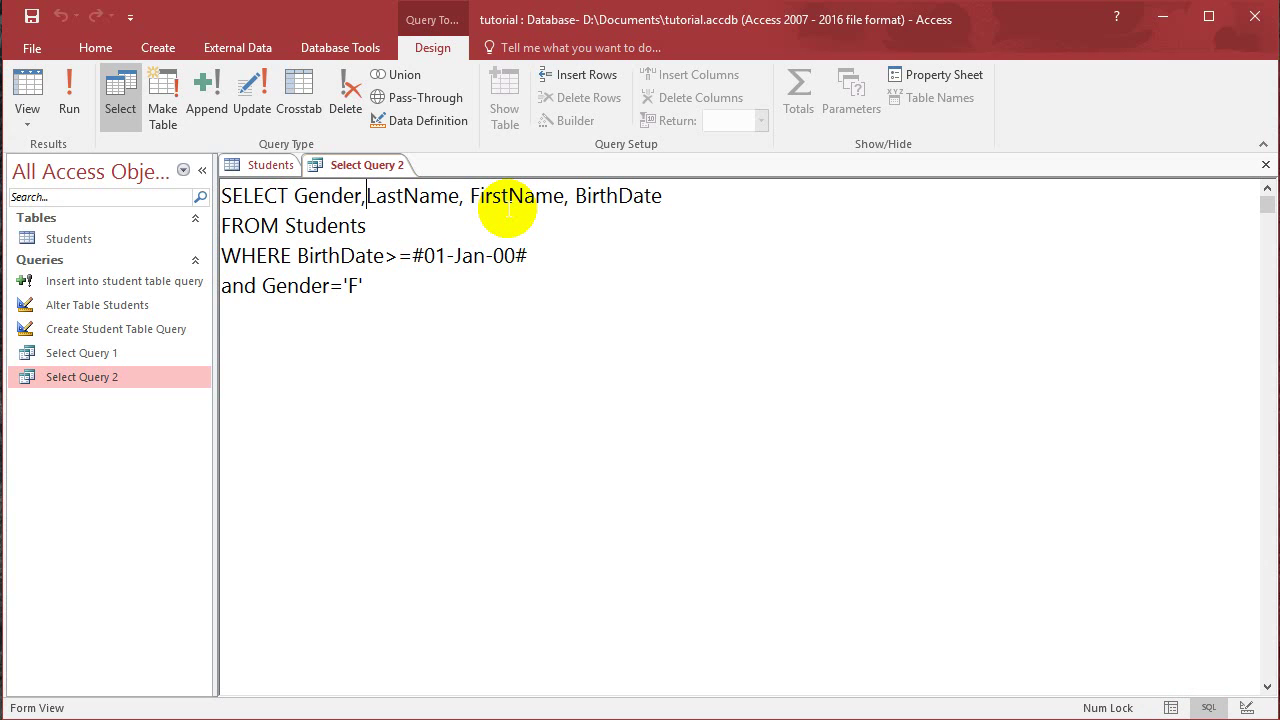
- Check the new Gender column in Design view and the datasheet, then rerun the query
left_click(124, 115)
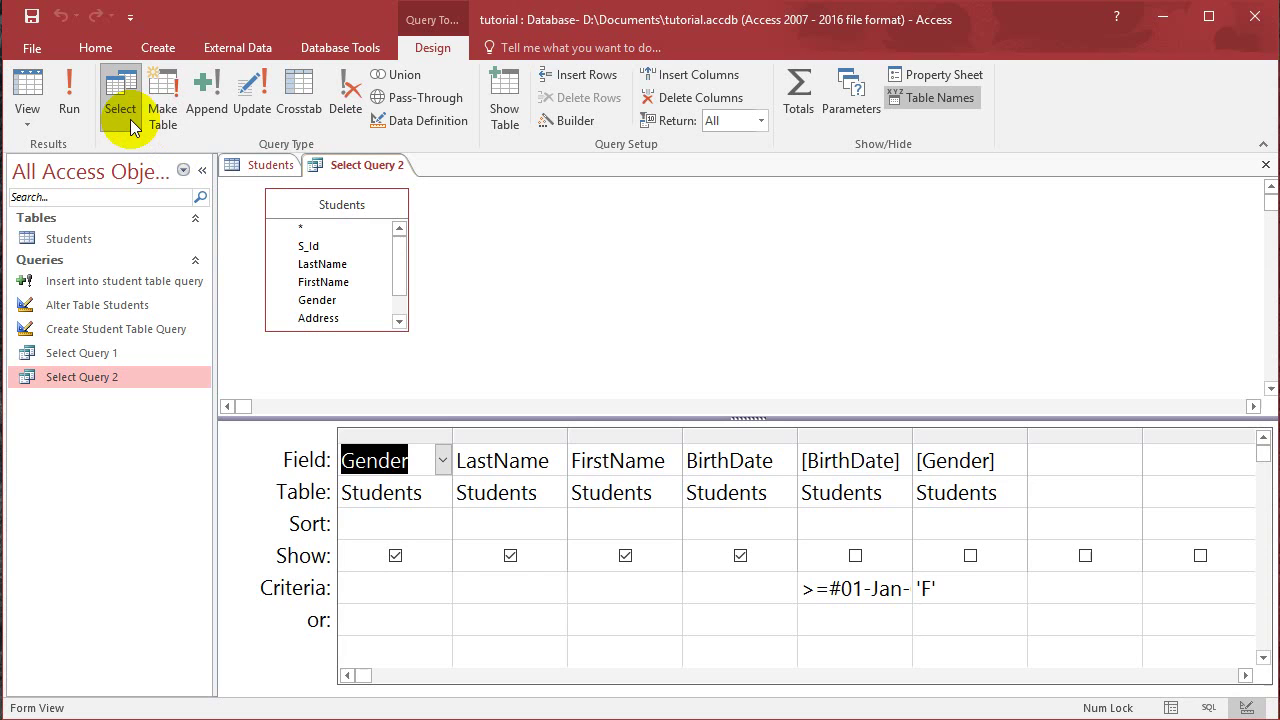
left_click(39, 92)
left_click(27, 118)
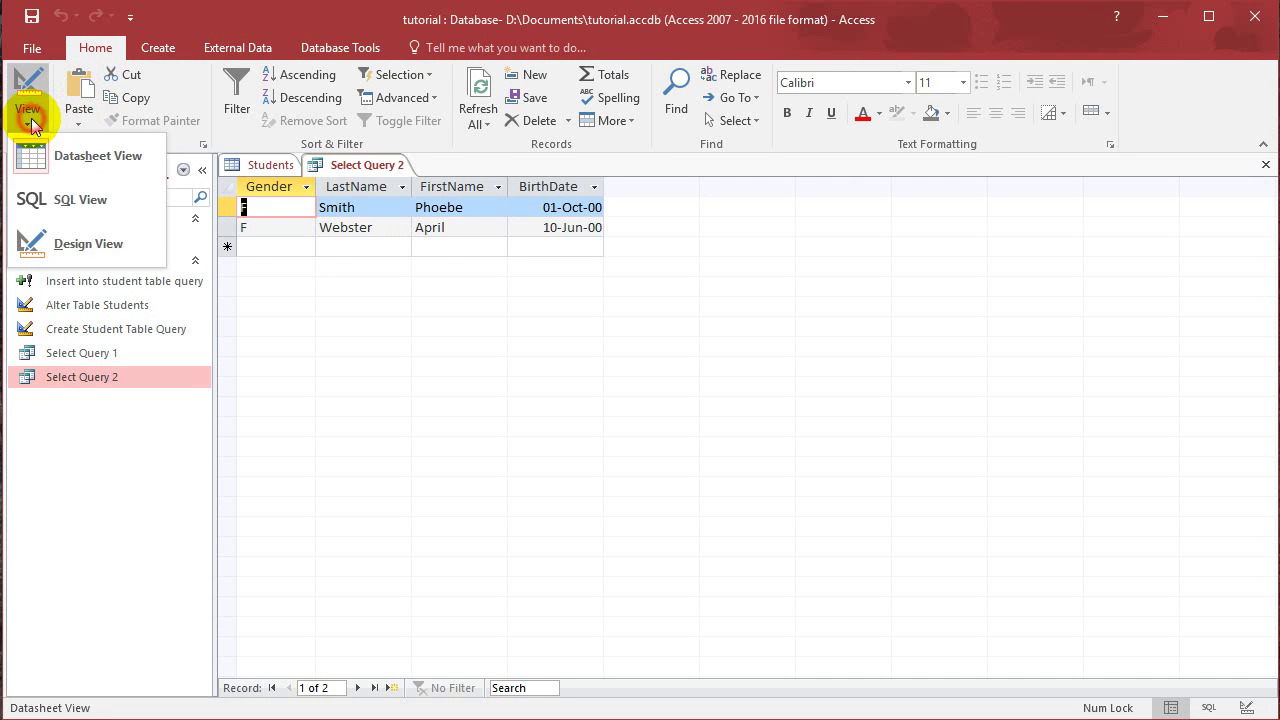
left_click(72, 192)
left_click(366, 256)
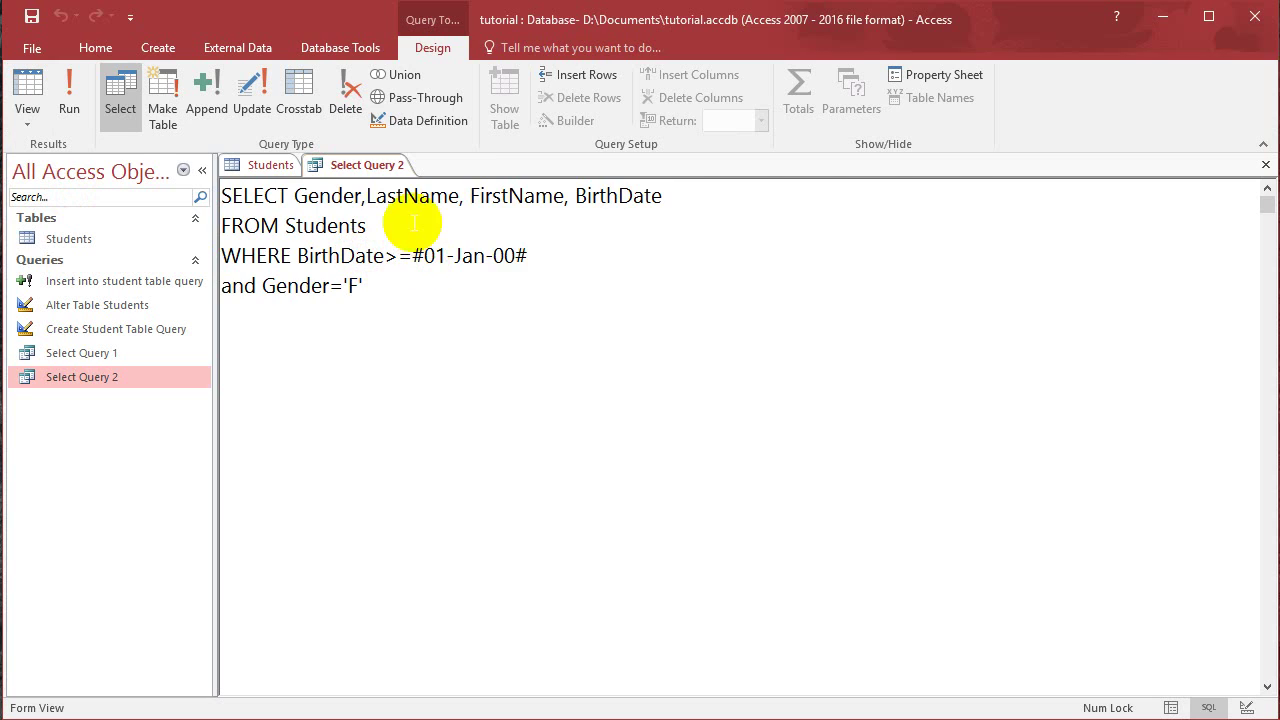
double_click(335, 196)
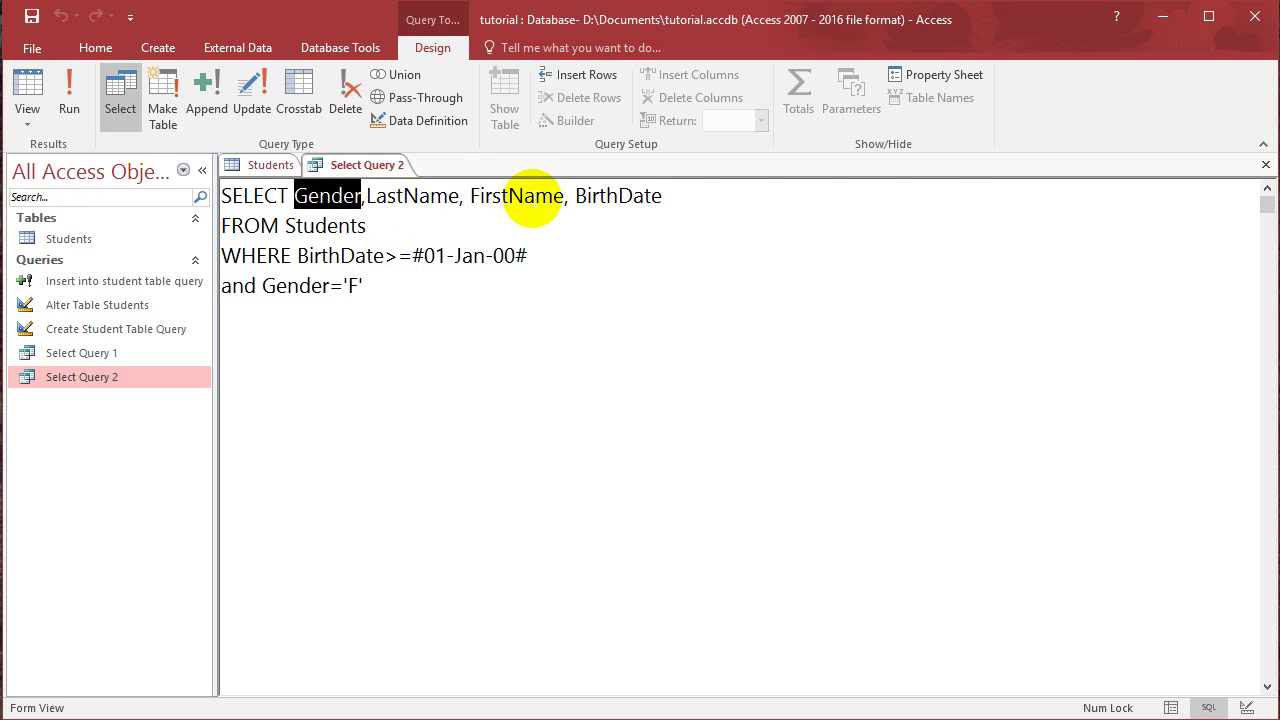
left_click(538, 282)
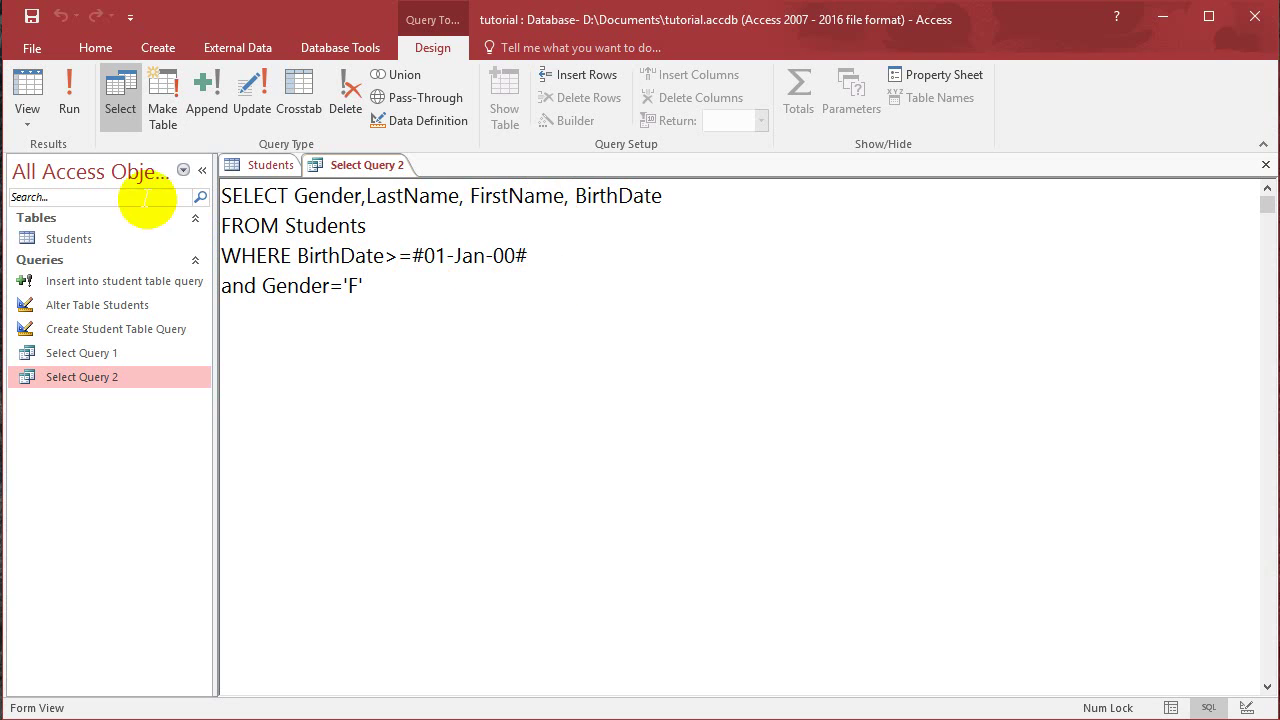
left_click(78, 110)
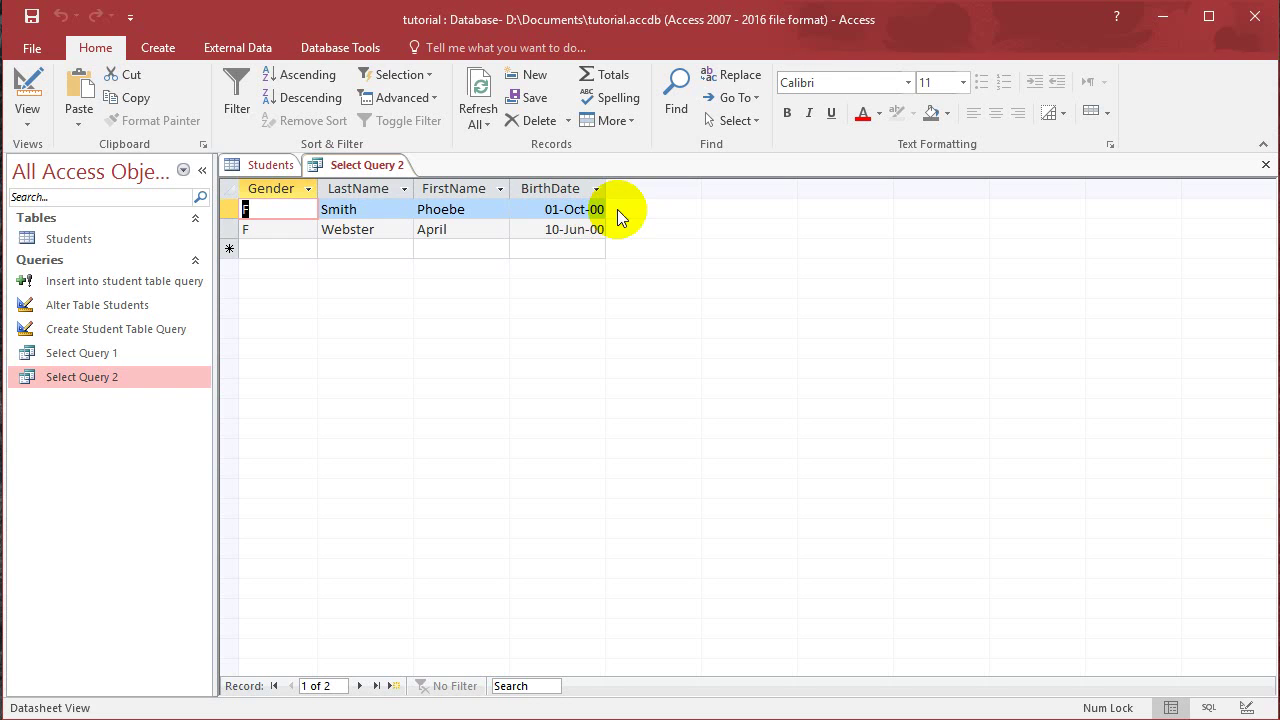
- Compare the results with the Students table and select the 'and' joining the conditions
left_click(594, 231)
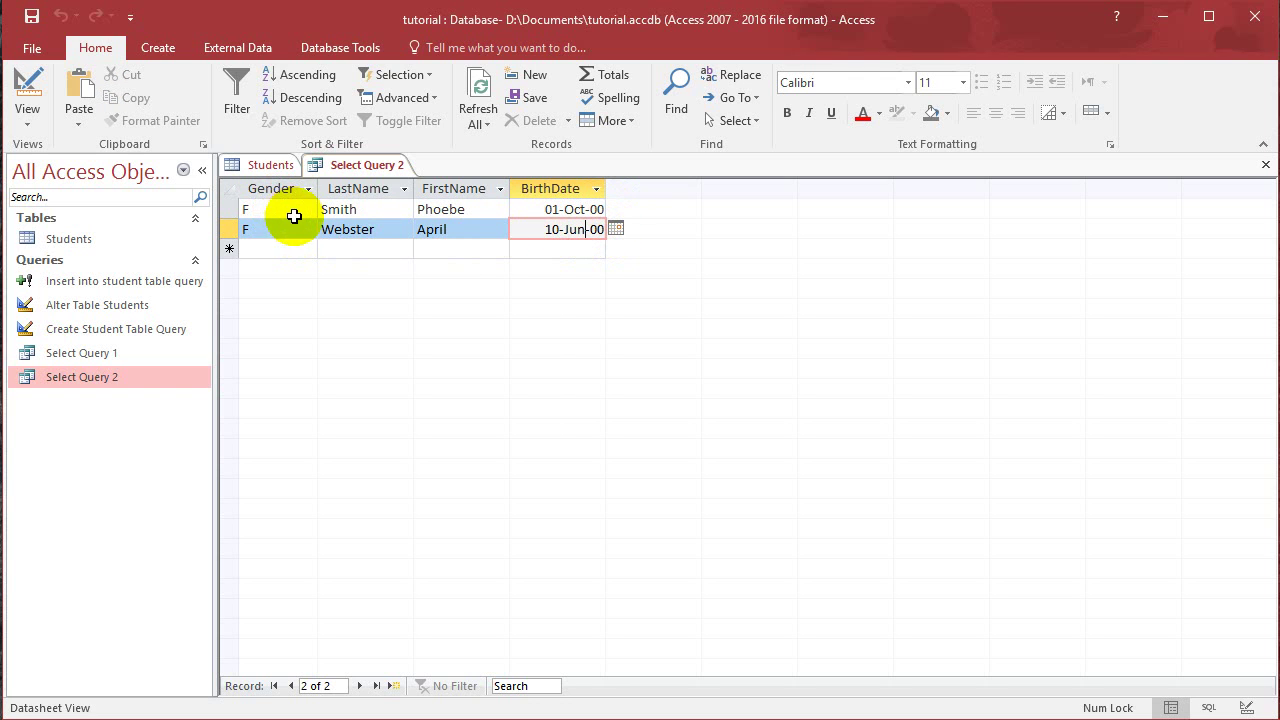
left_click(270, 165)
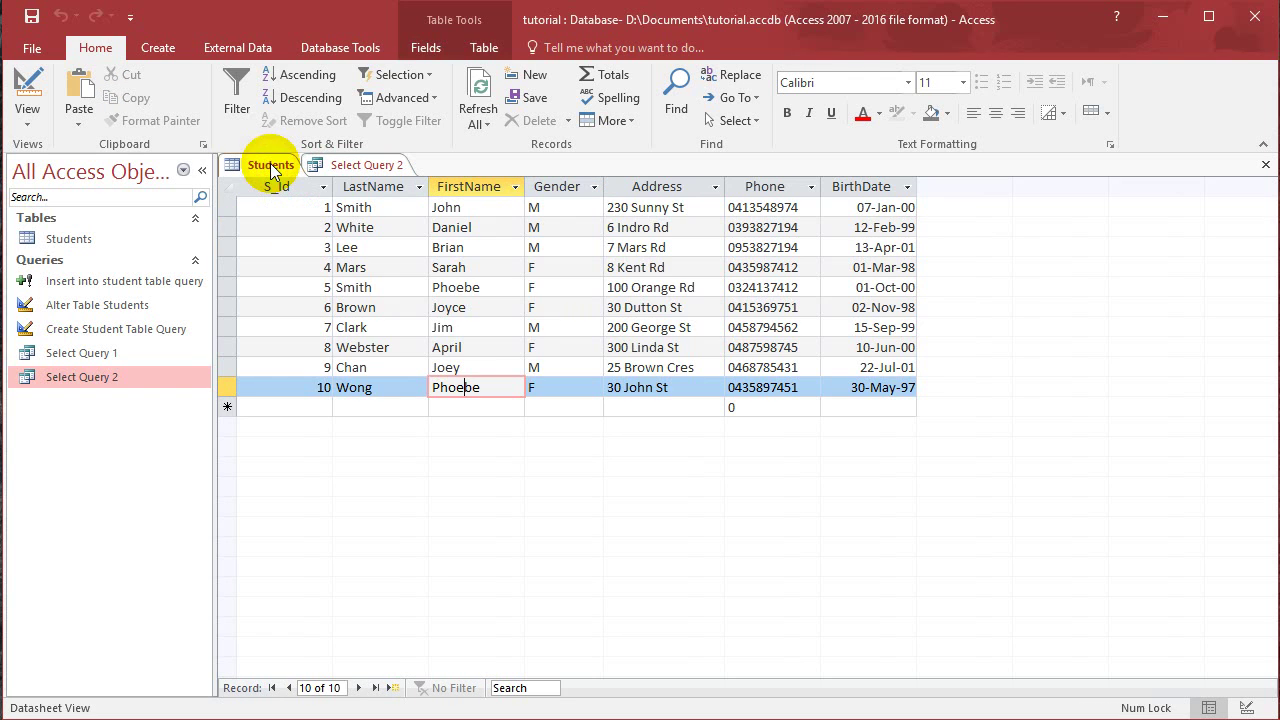
left_click(367, 165)
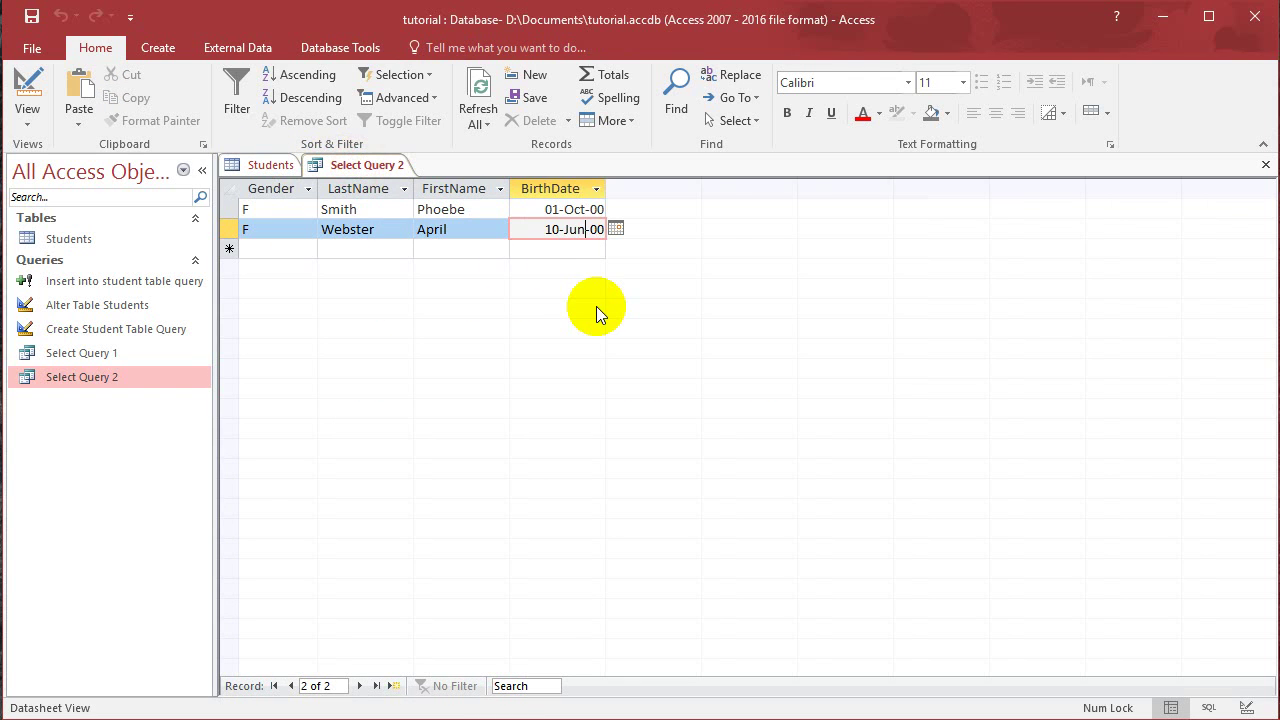
left_click(1221, 707)
double_click(240, 285)
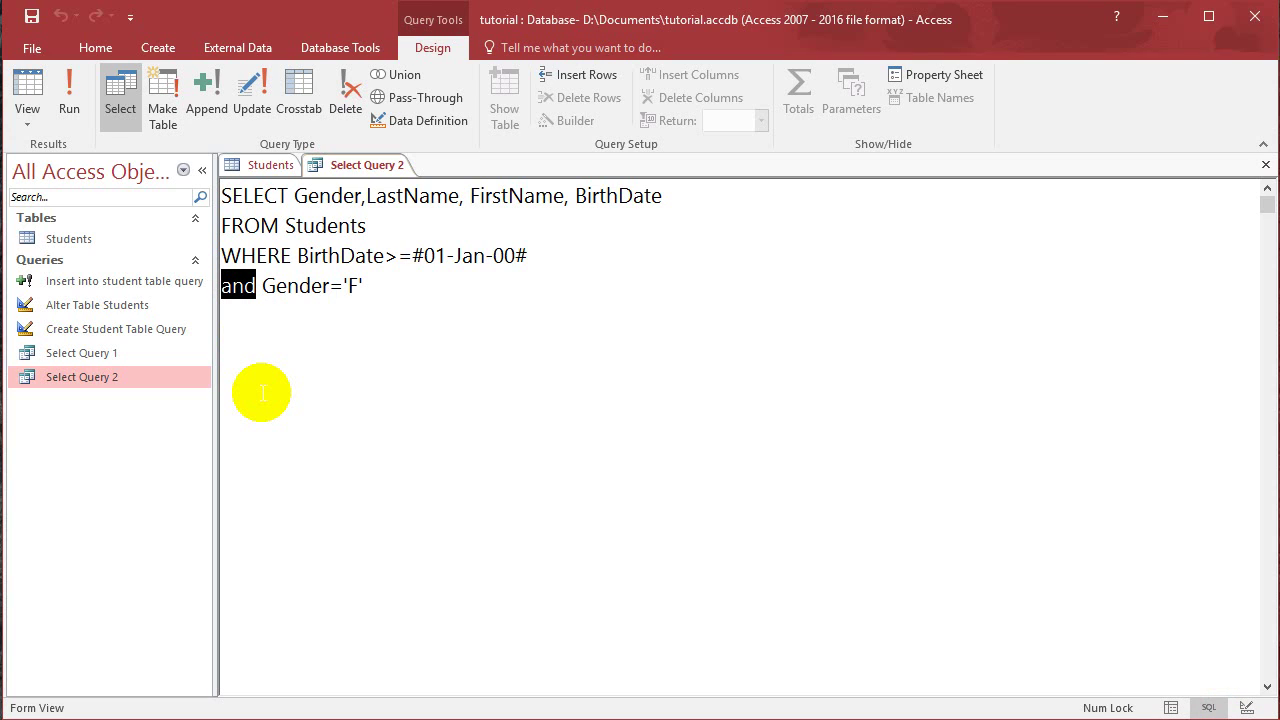
- Replace 'and' with 'or' in the WHERE clause and rerun, listing eight students
type("or")
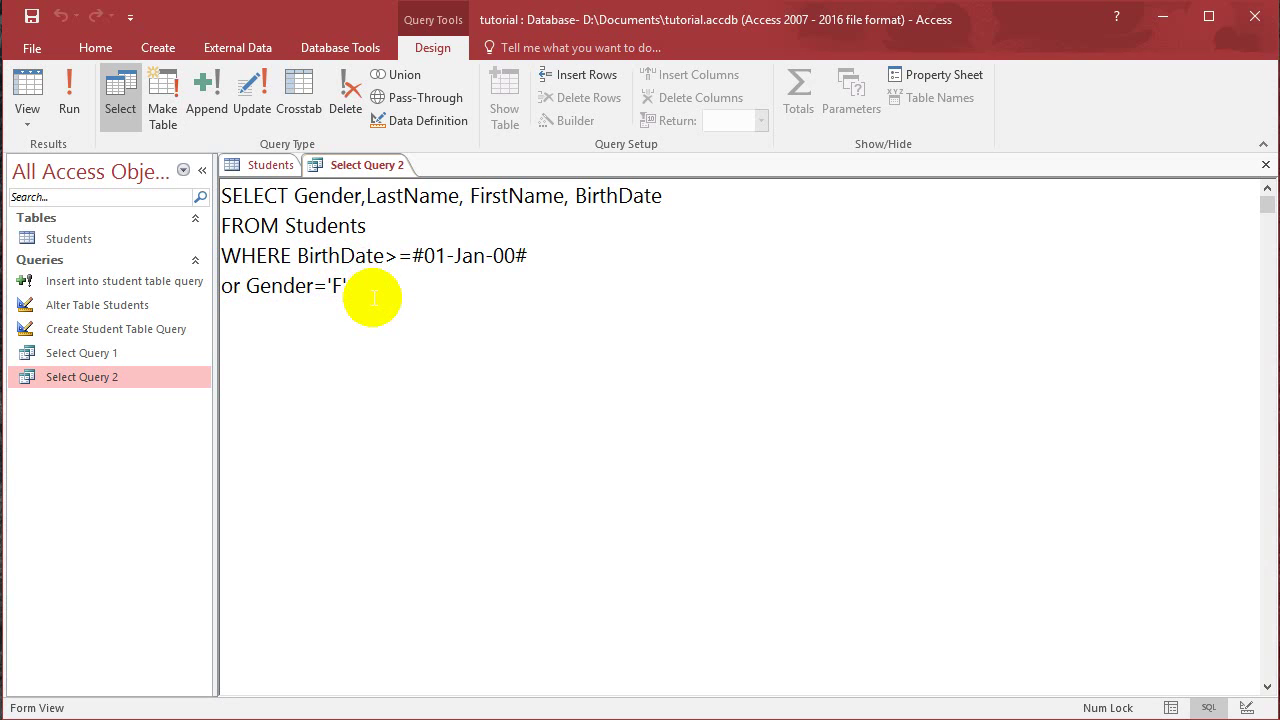
left_click(78, 92)
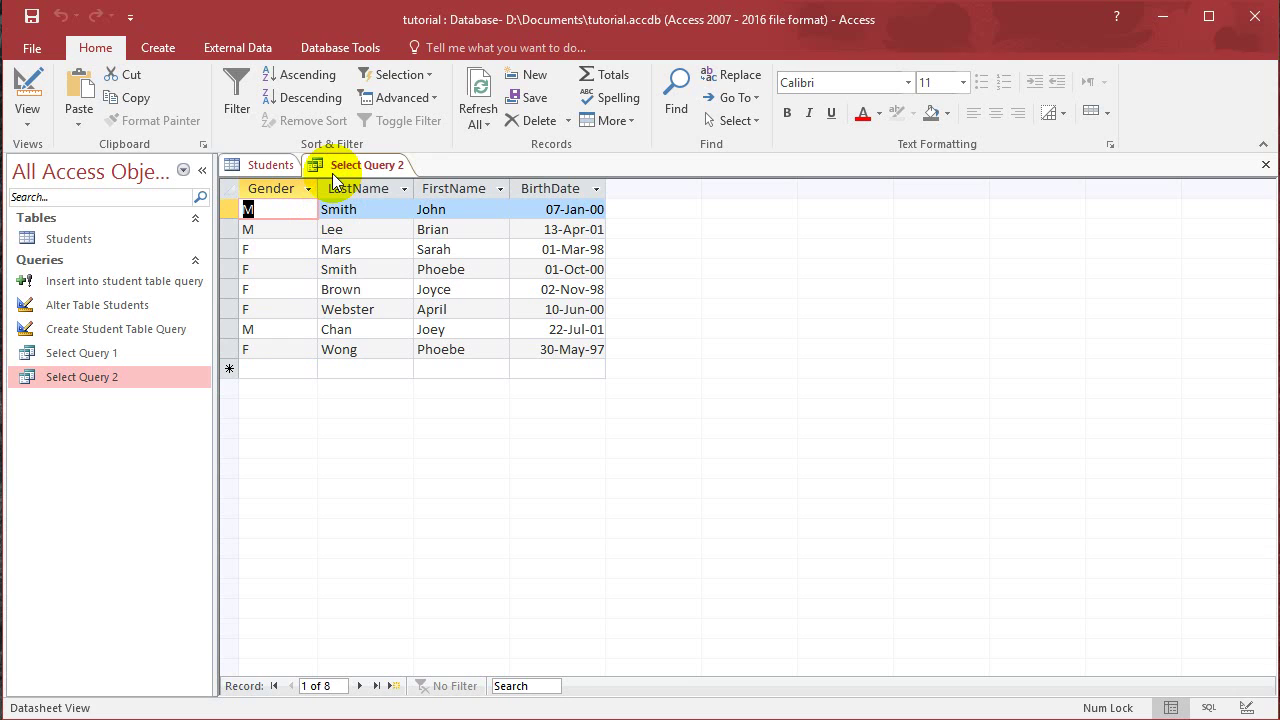
- Join the conditions with 'and' instead of 'or' and run, returning two students
left_click(1209, 707)
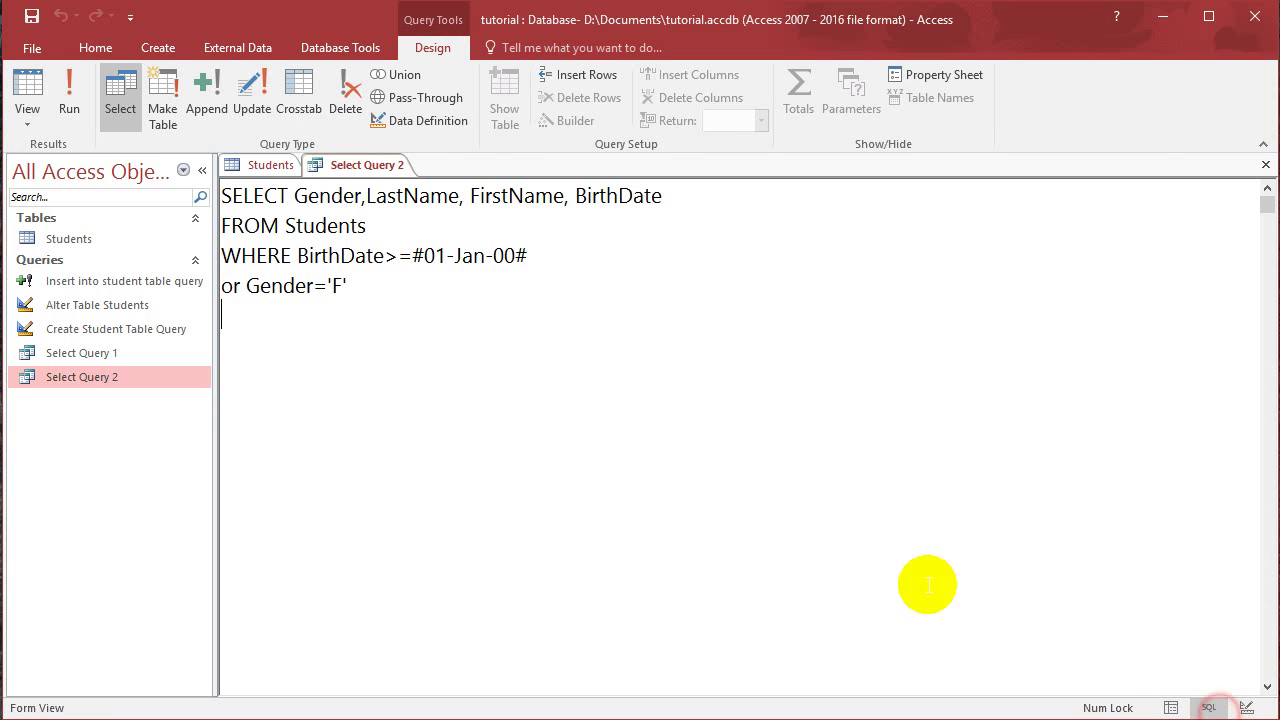
left_click_drag(297, 256, 443, 286)
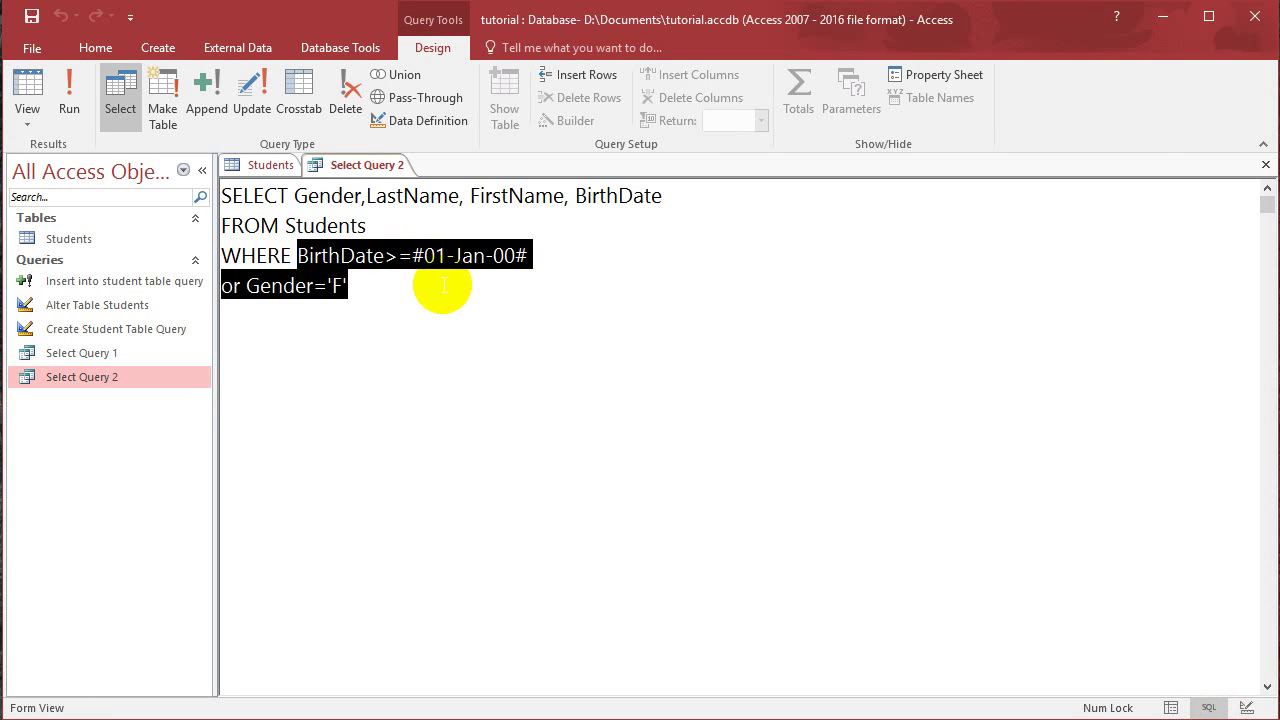
left_click(443, 286)
left_click_drag(297, 256, 537, 259)
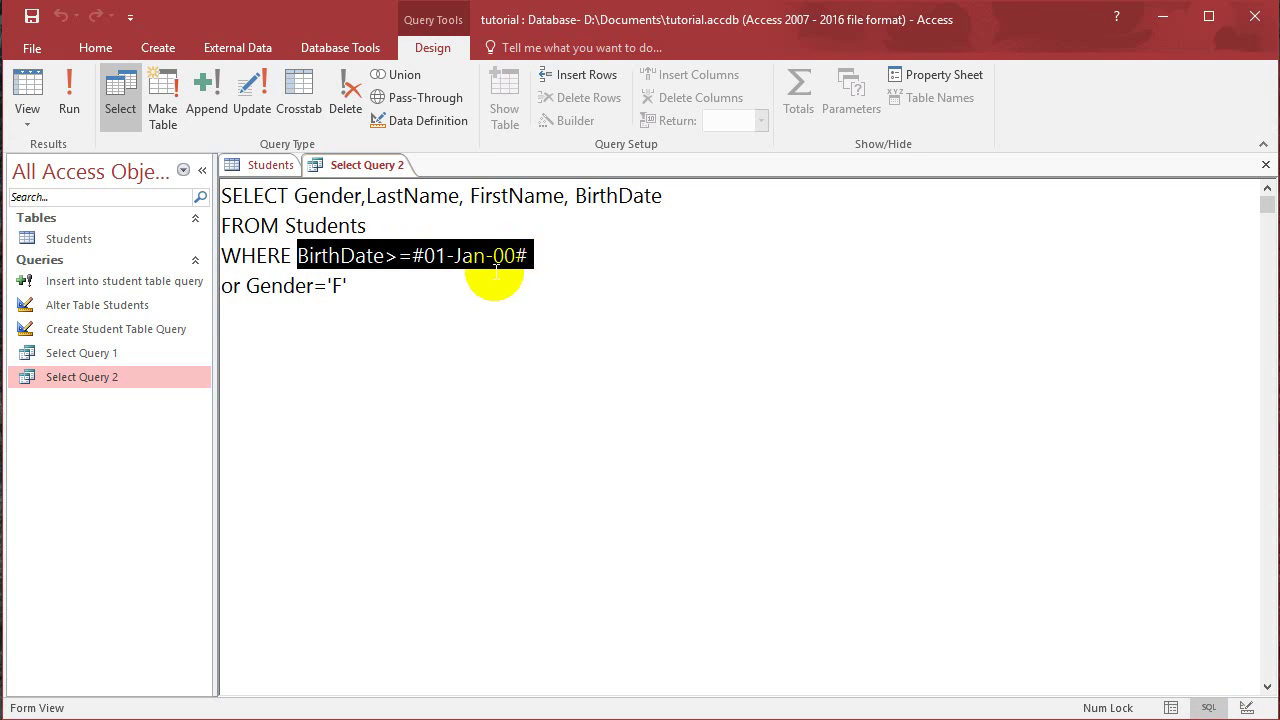
left_click(457, 288)
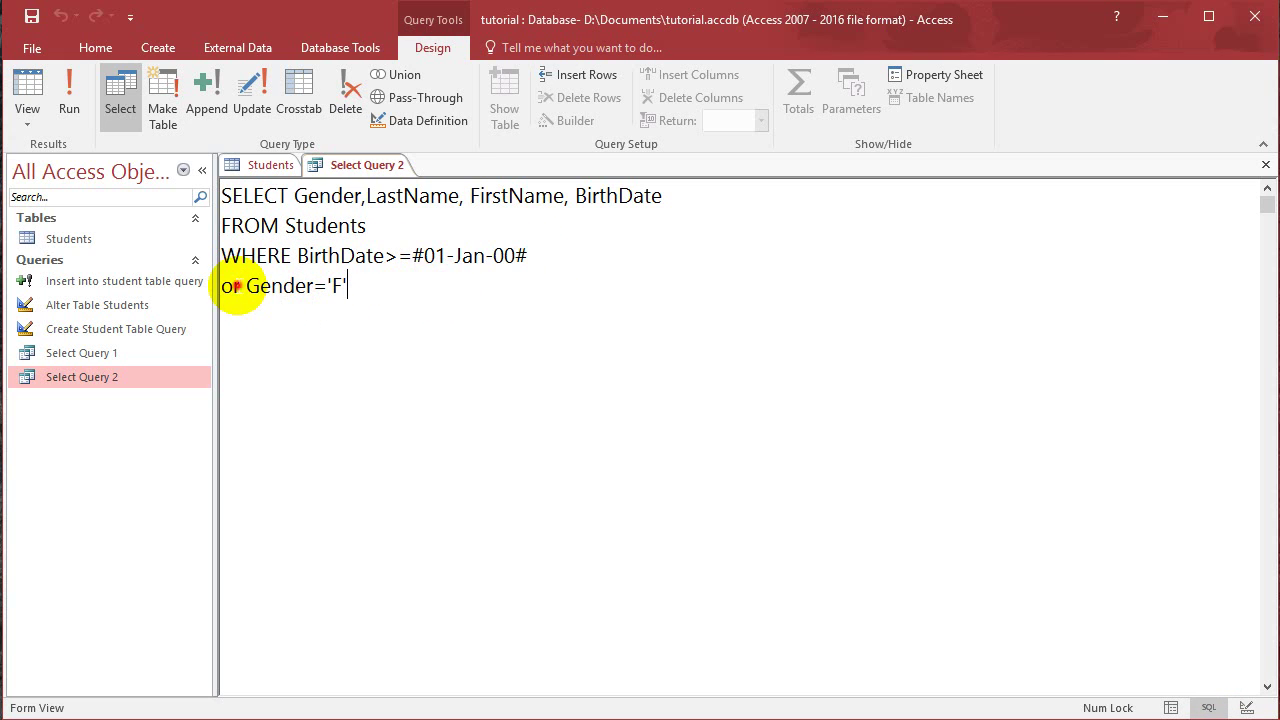
left_click_drag(244, 286, 352, 285)
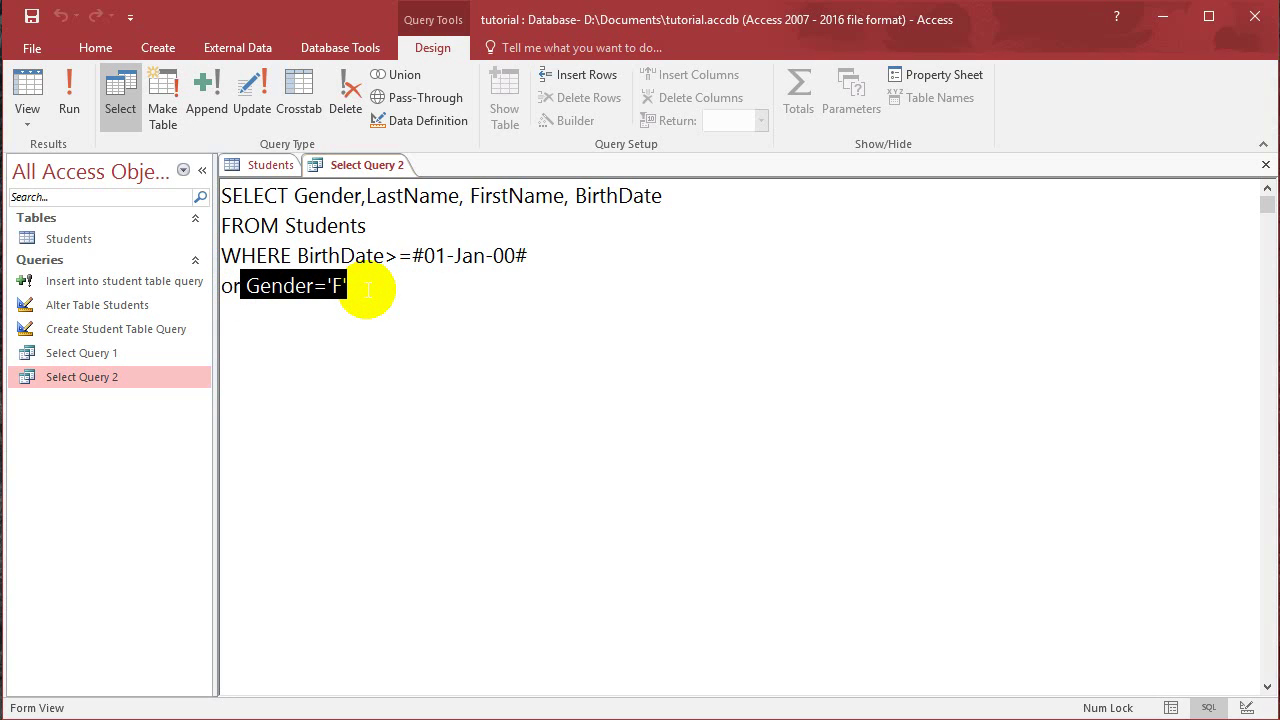
left_click(366, 290)
double_click(230, 286)
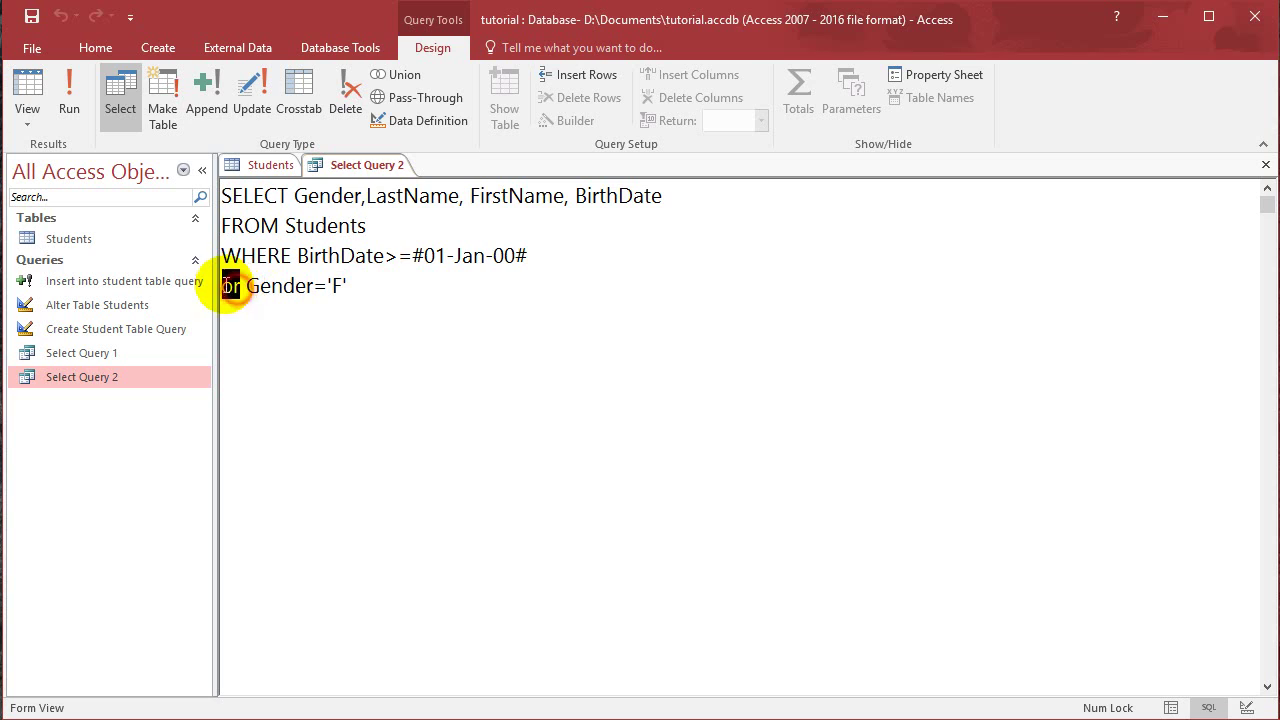
type("and")
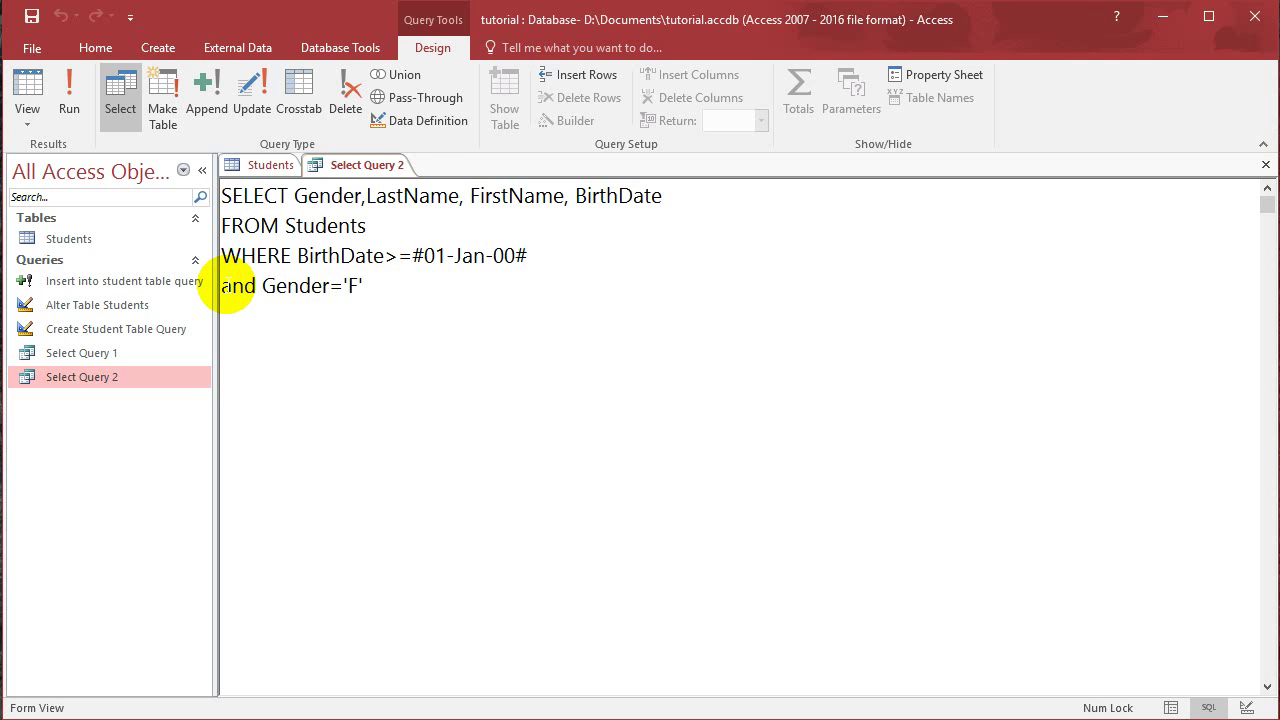
left_click_drag(297, 256, 386, 290)
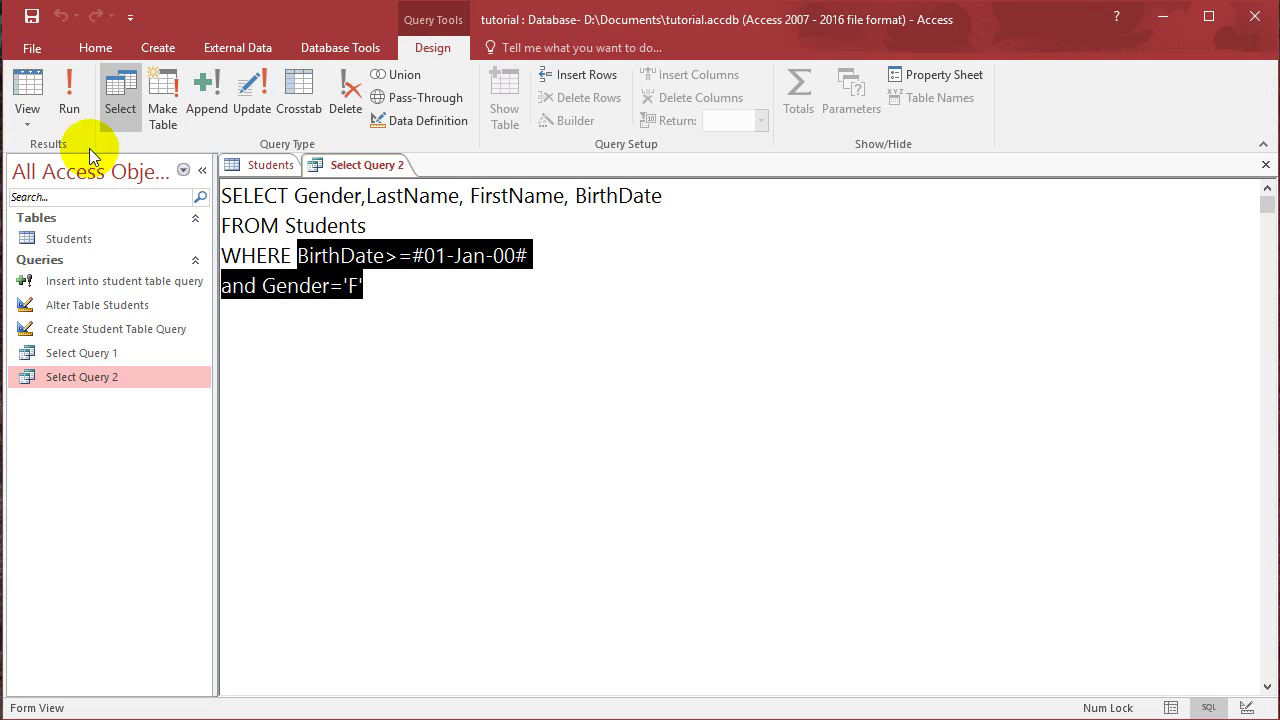
left_click(67, 95)
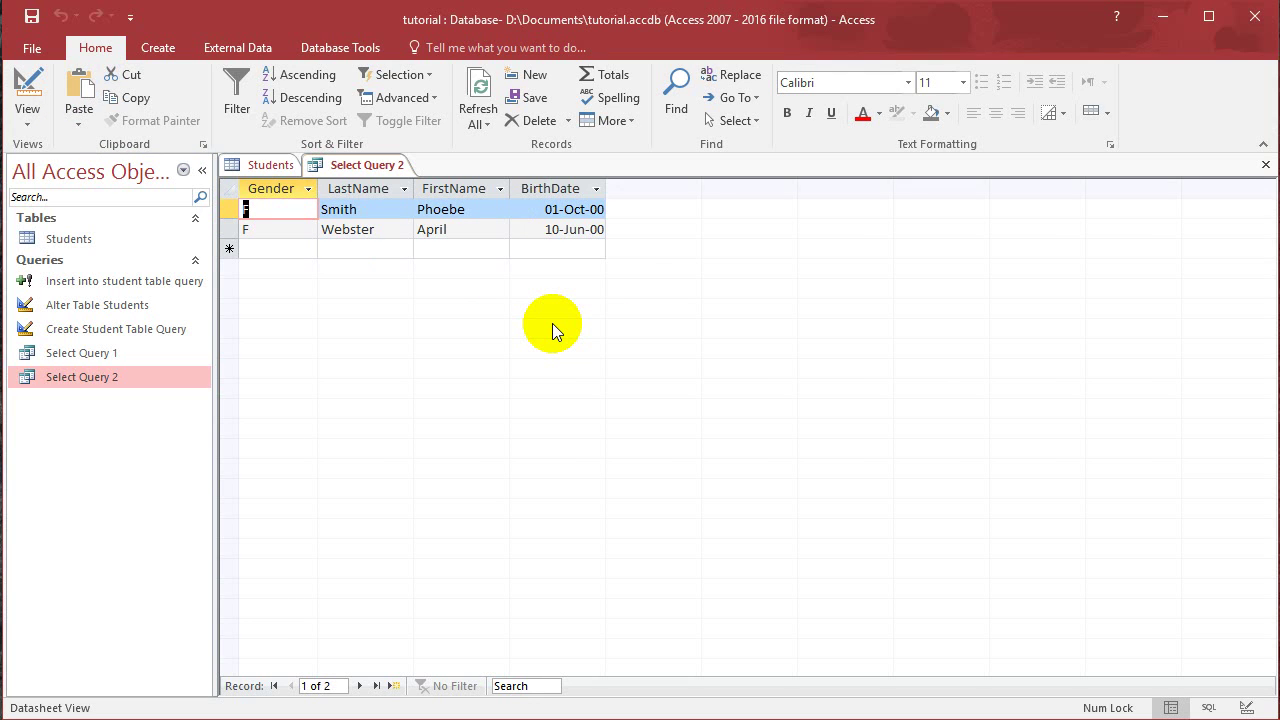
- Switch the joining word back to 'or' and rerun, showing eight students
left_click(1209, 707)
left_click_drag(256, 286, 213, 285)
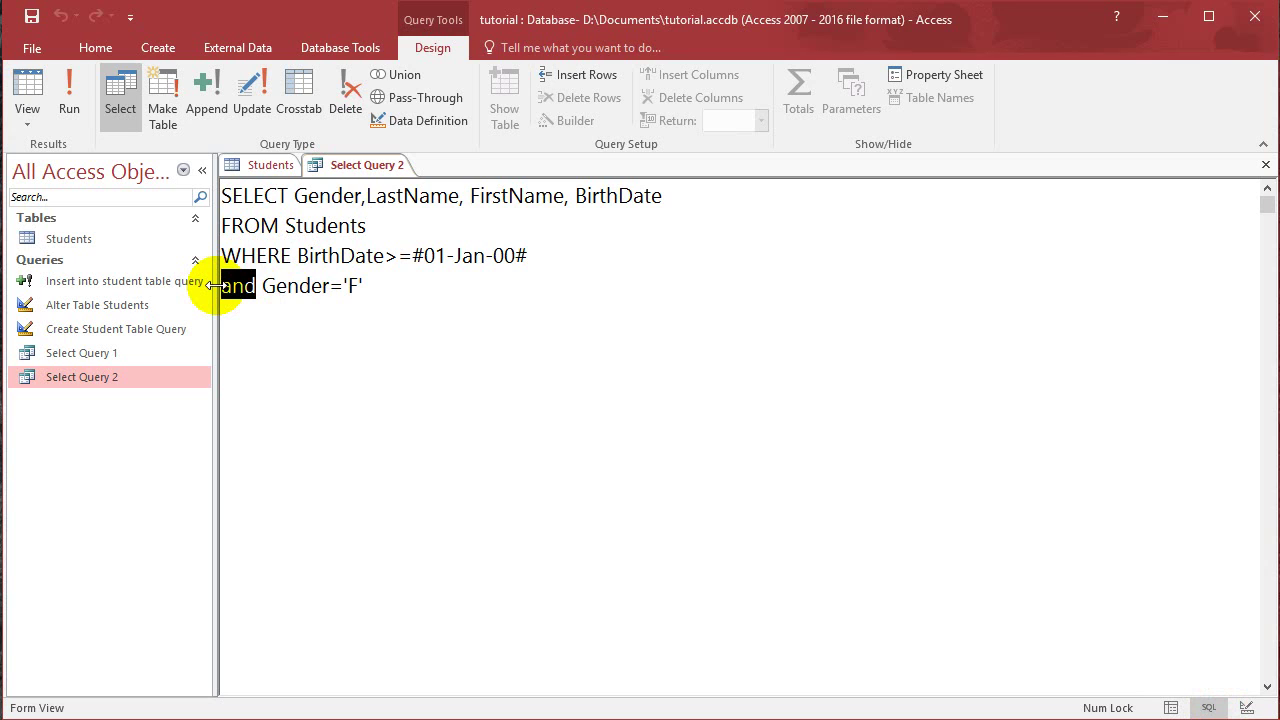
type("or")
left_click(66, 88)
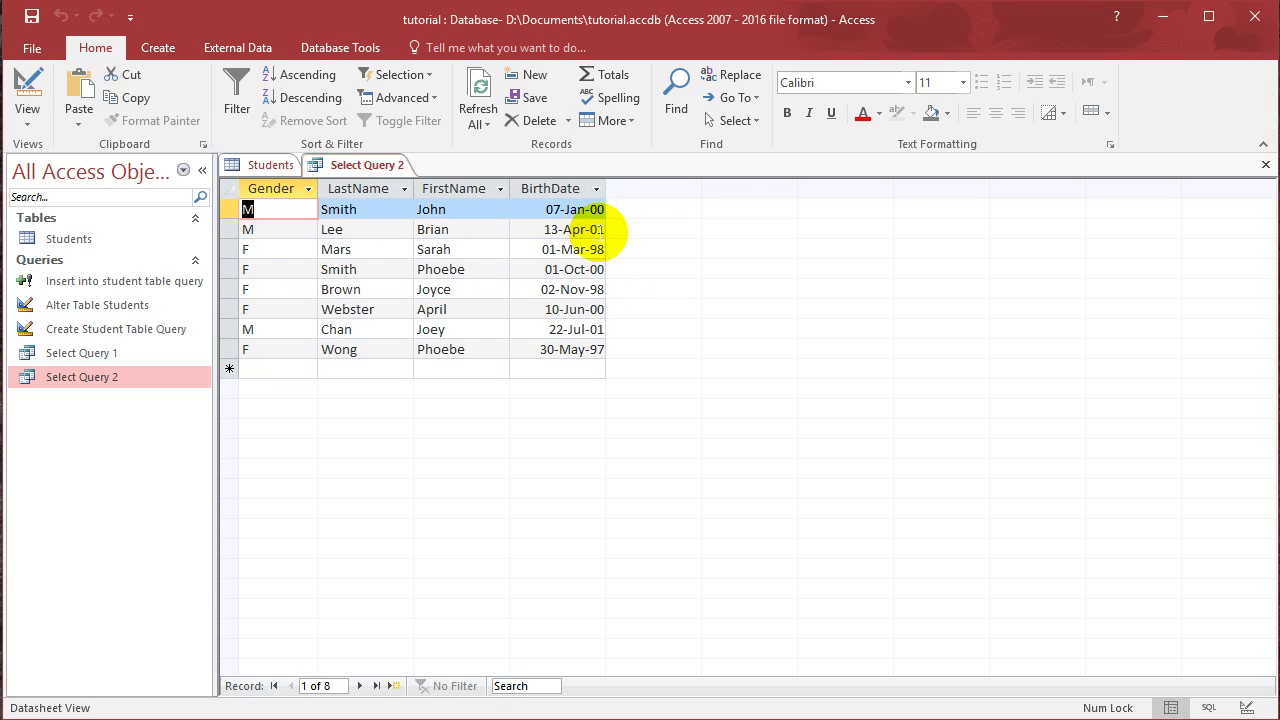
- Delete both the BirthDate and Gender='F' conditions following WHERE
left_click(1210, 707)
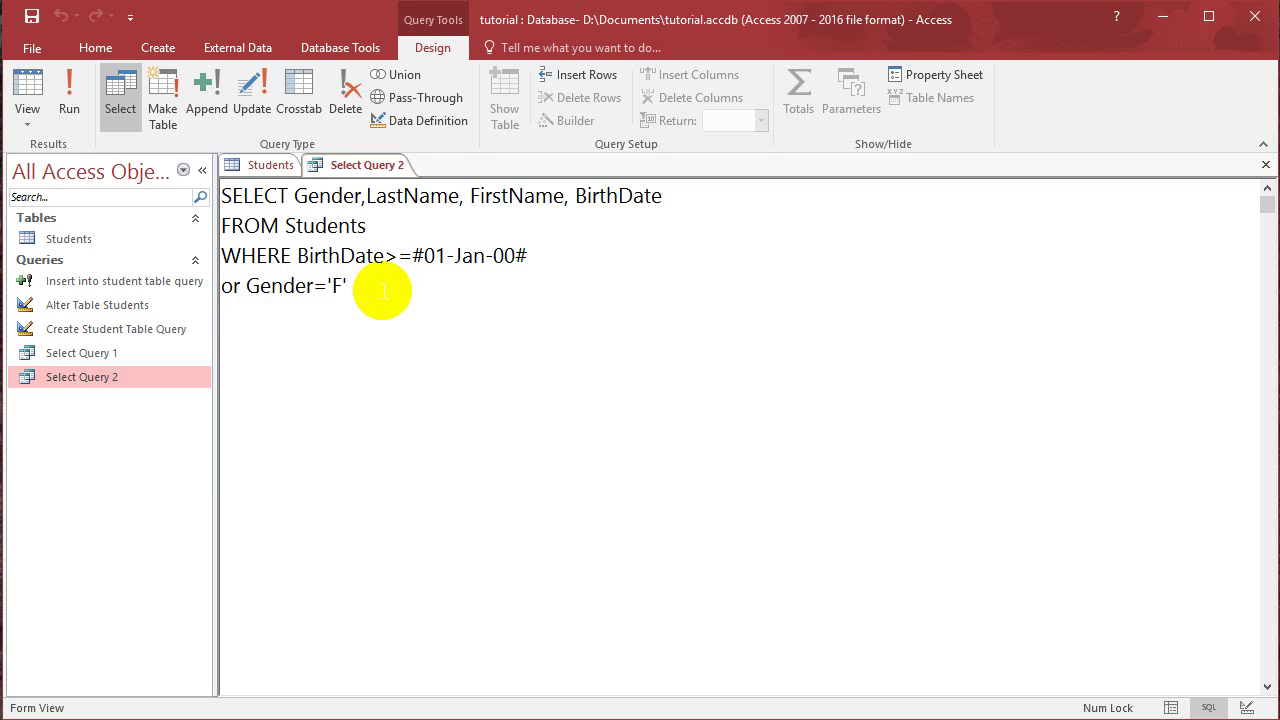
left_click_drag(348, 287, 298, 256)
key("Delete")
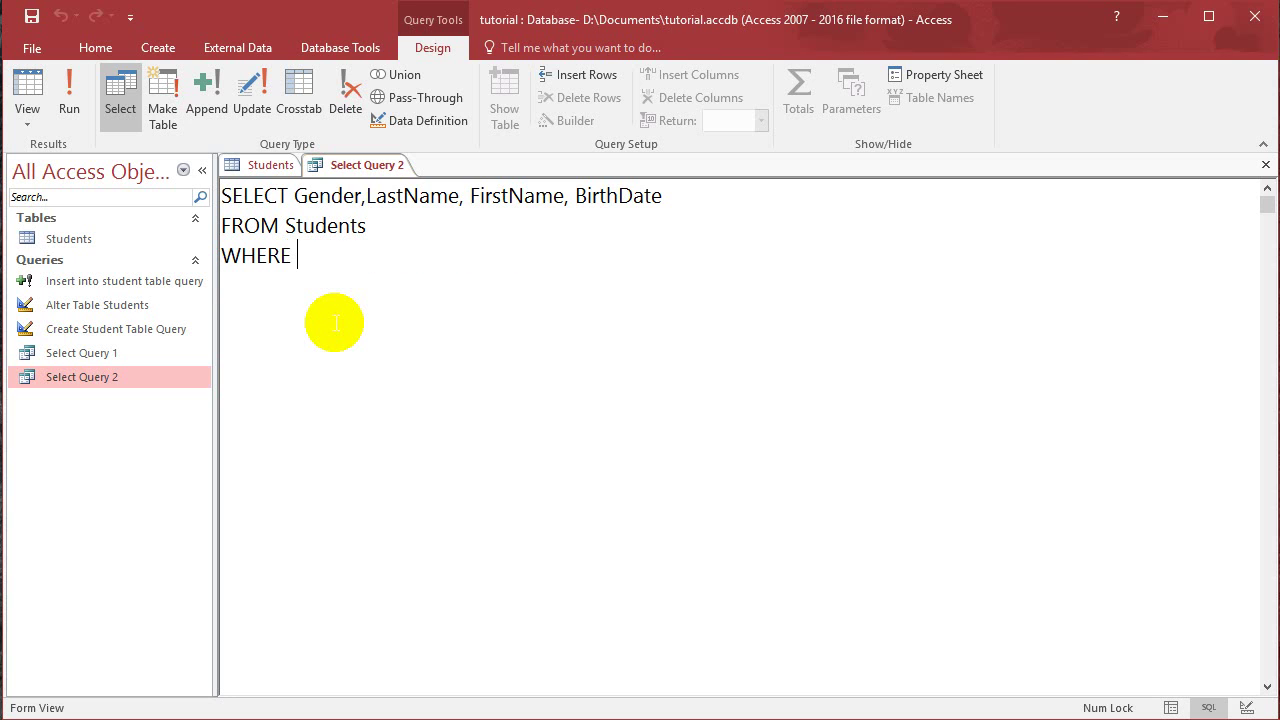
left_click(266, 168)
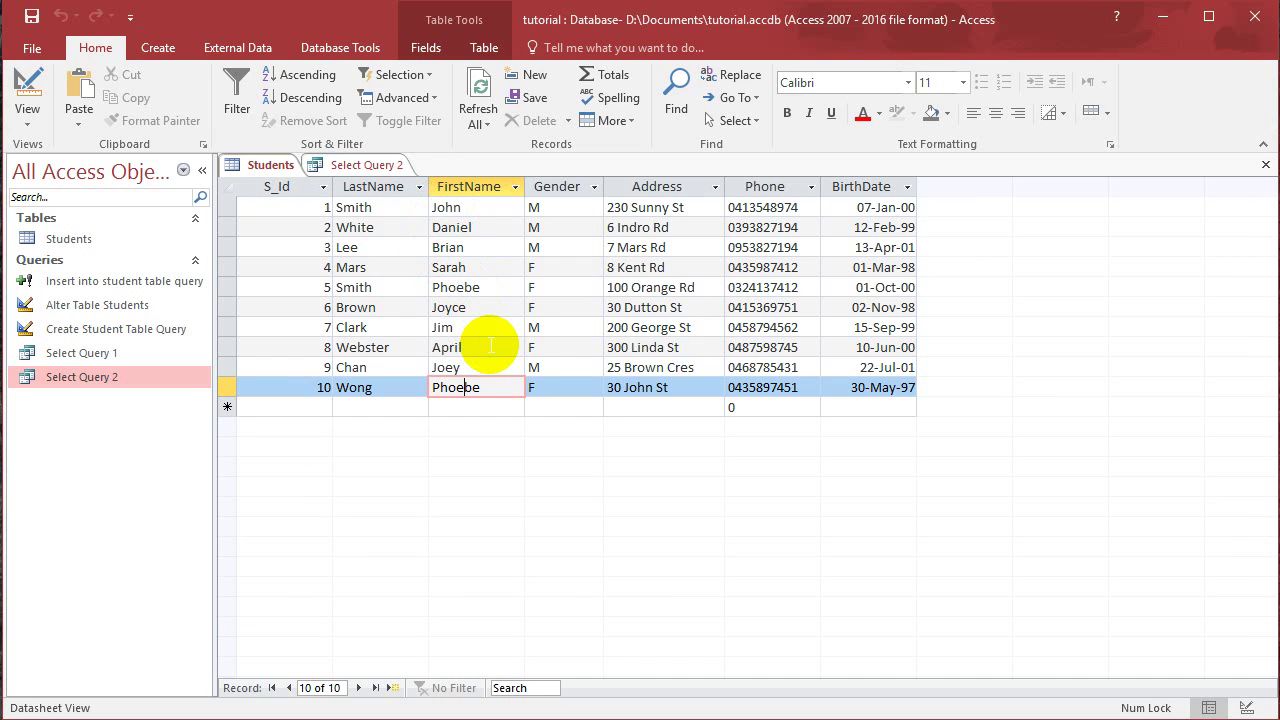
left_click(360, 165)
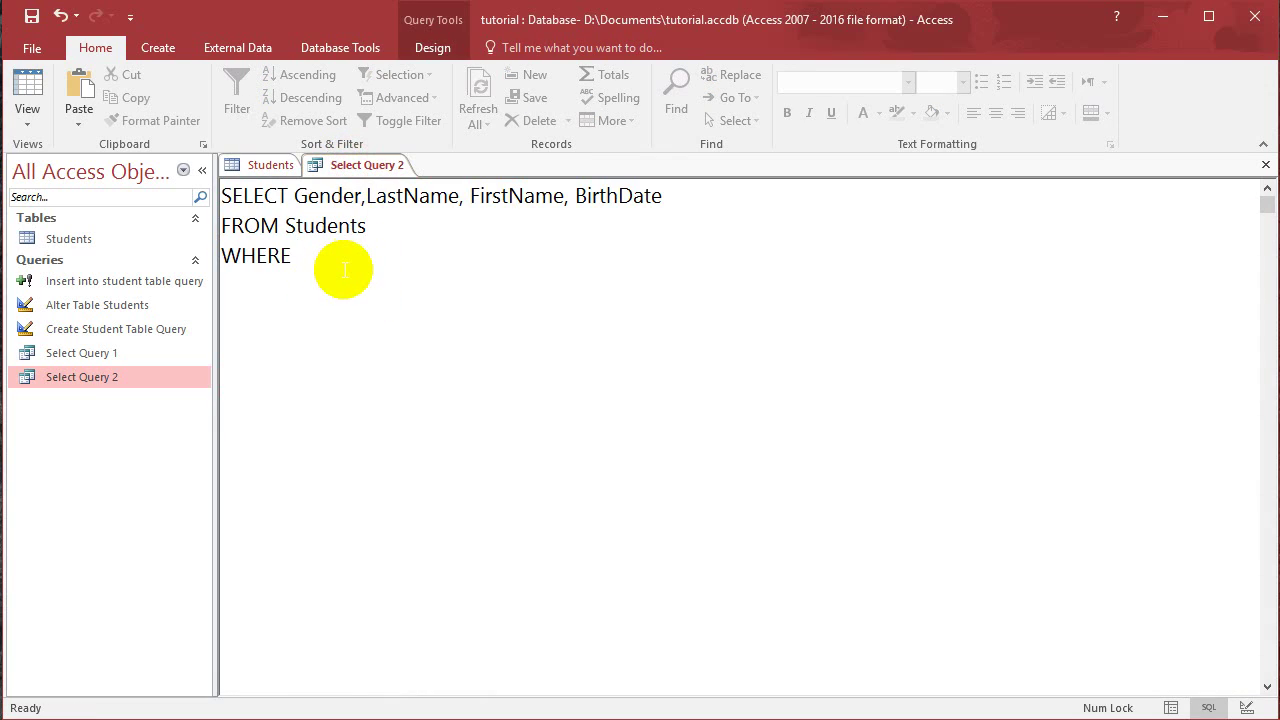
type("NAm")
type("e")
left_click_drag(314, 256, 405, 254)
type("a")
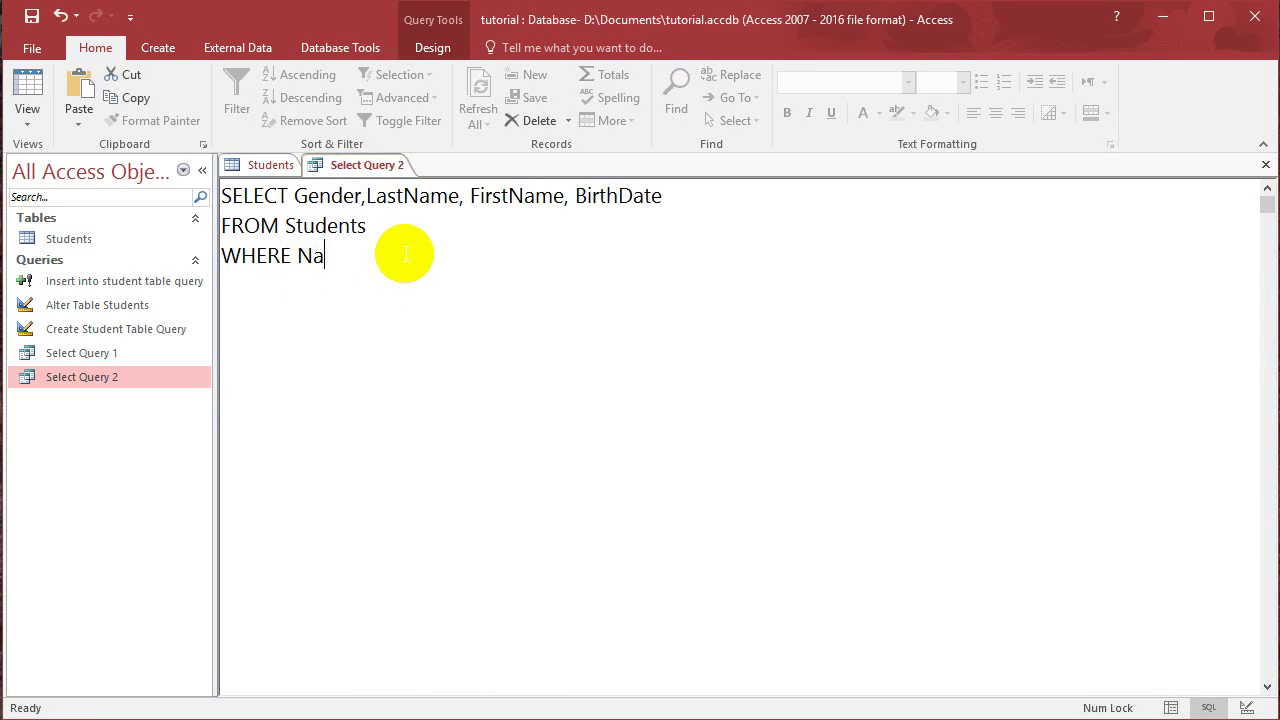
type("me")
left_click(270, 172)
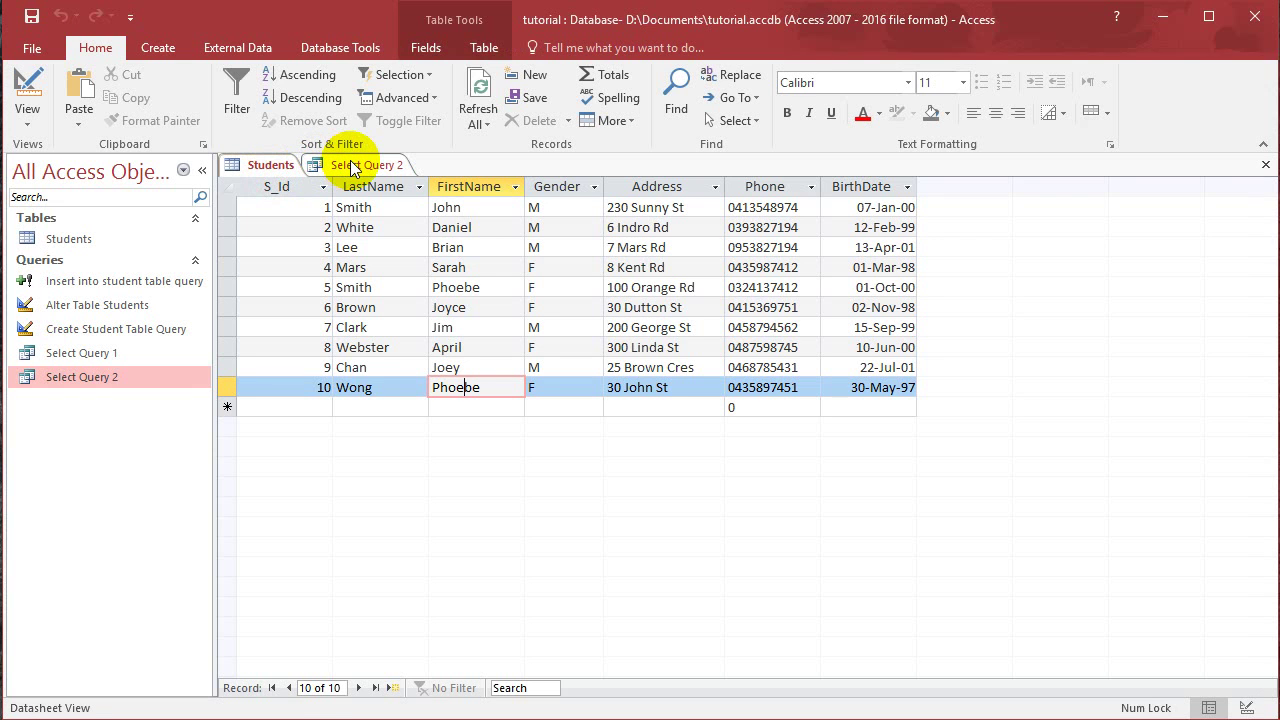
left_click(350, 166)
left_click(298, 257)
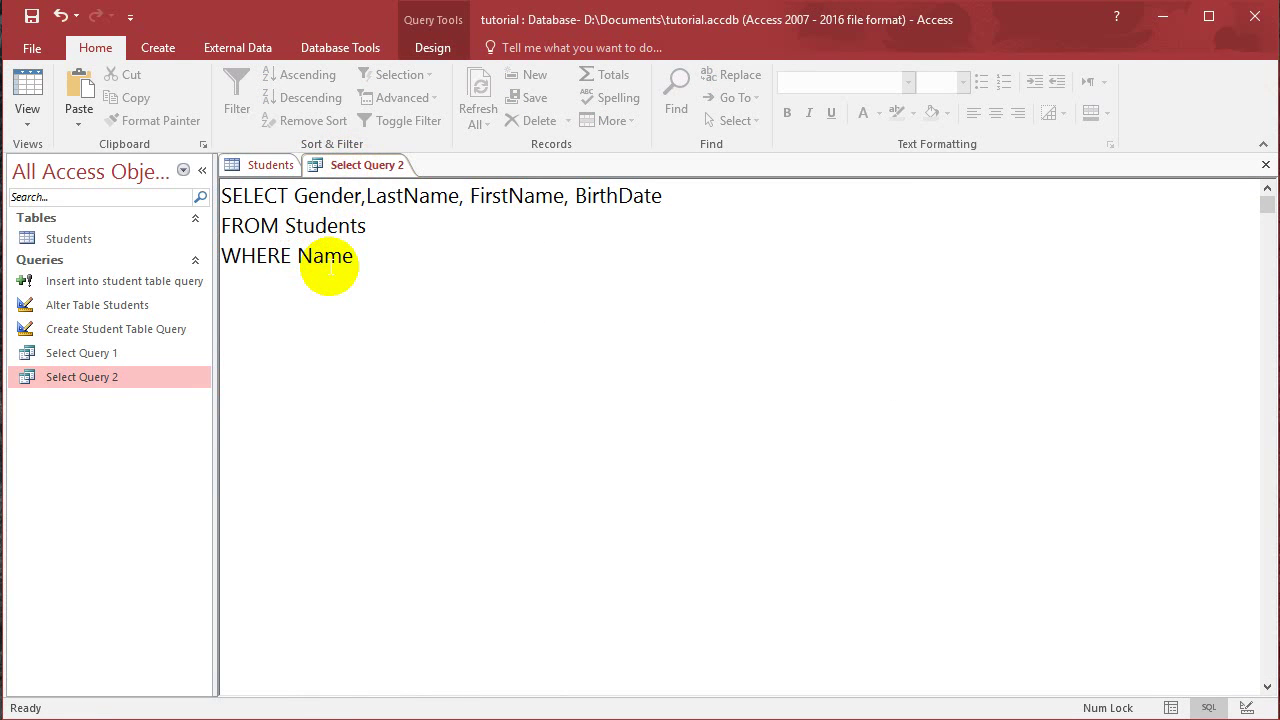
type("First")
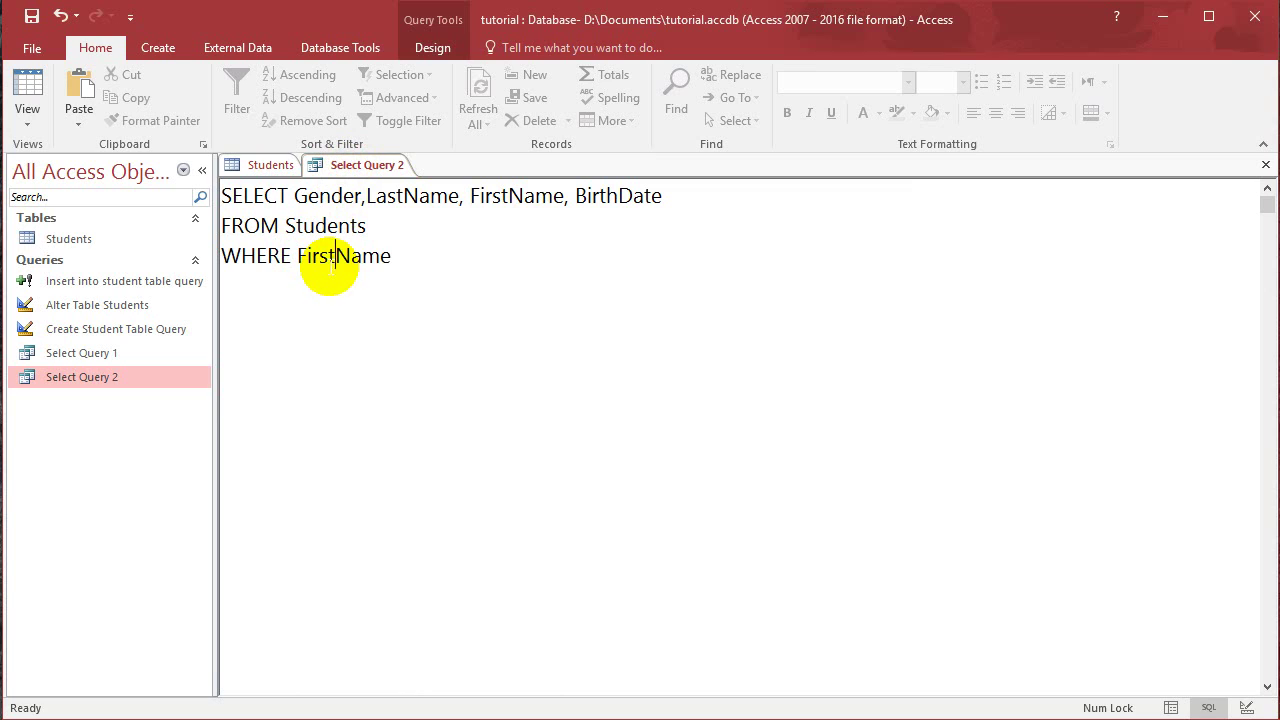
left_click(478, 262)
type("like ")
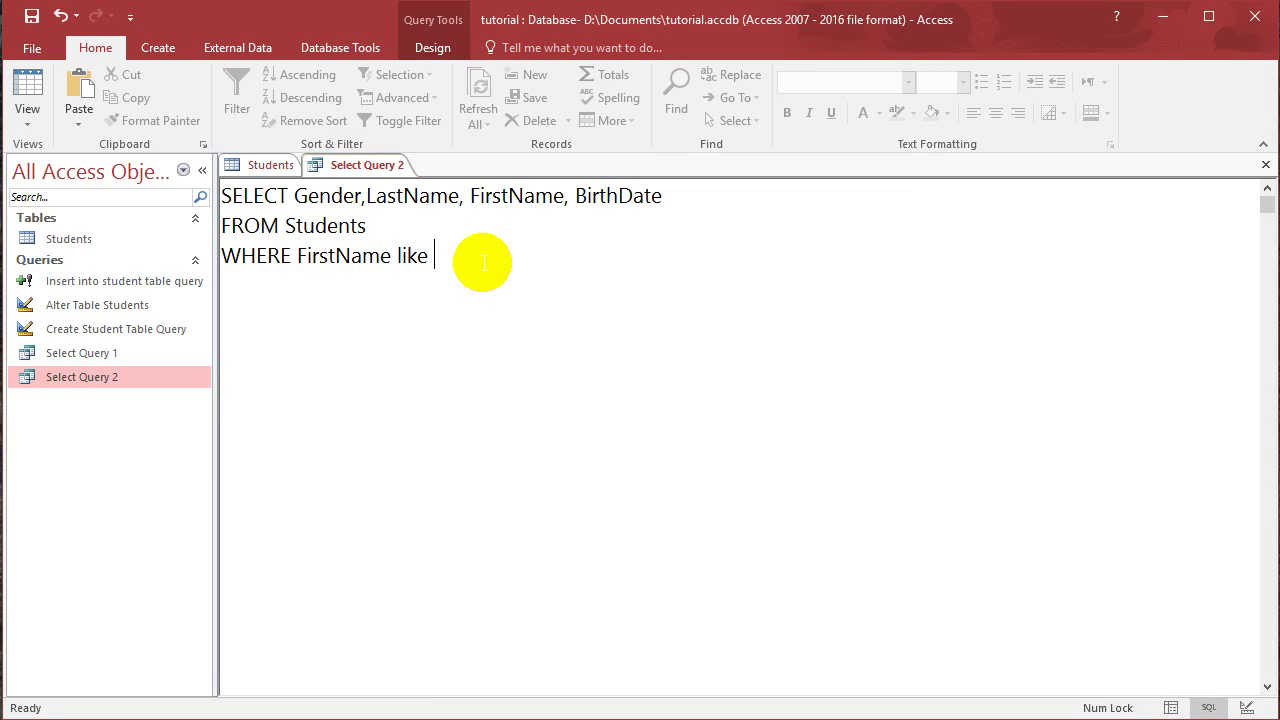
type("'")
type("B")
type("*")
type("'")
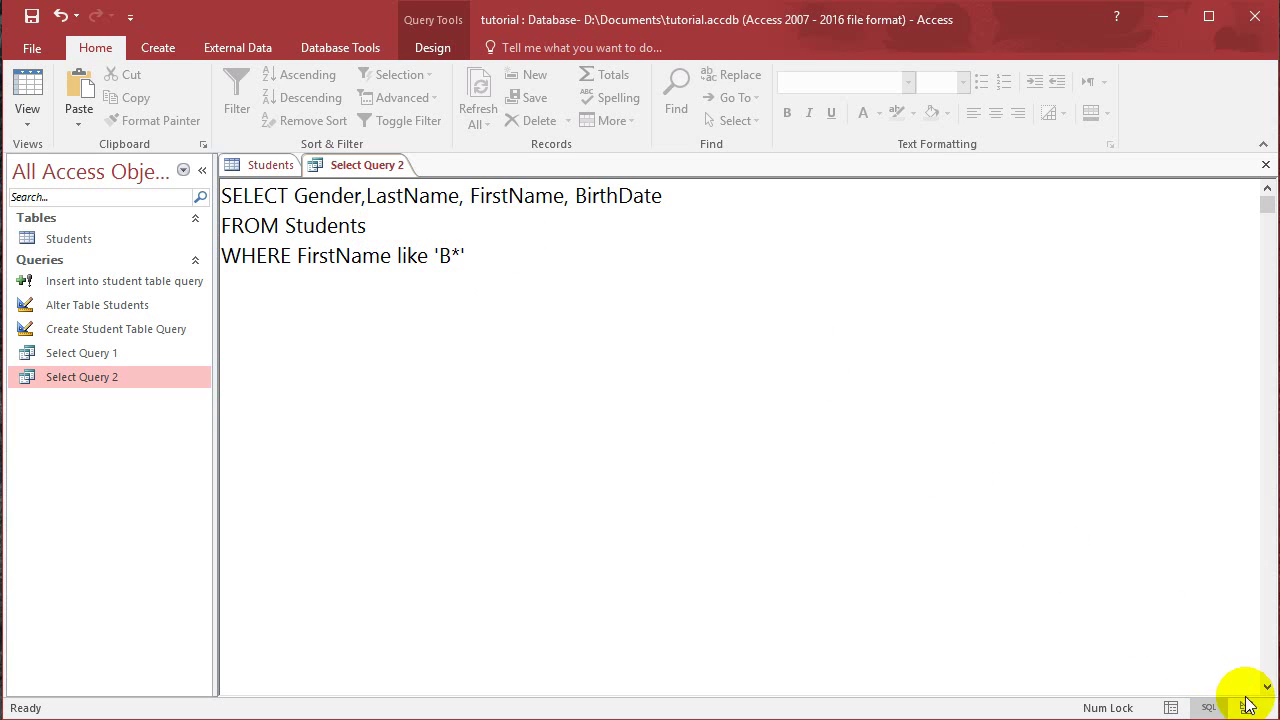
left_click(432, 48)
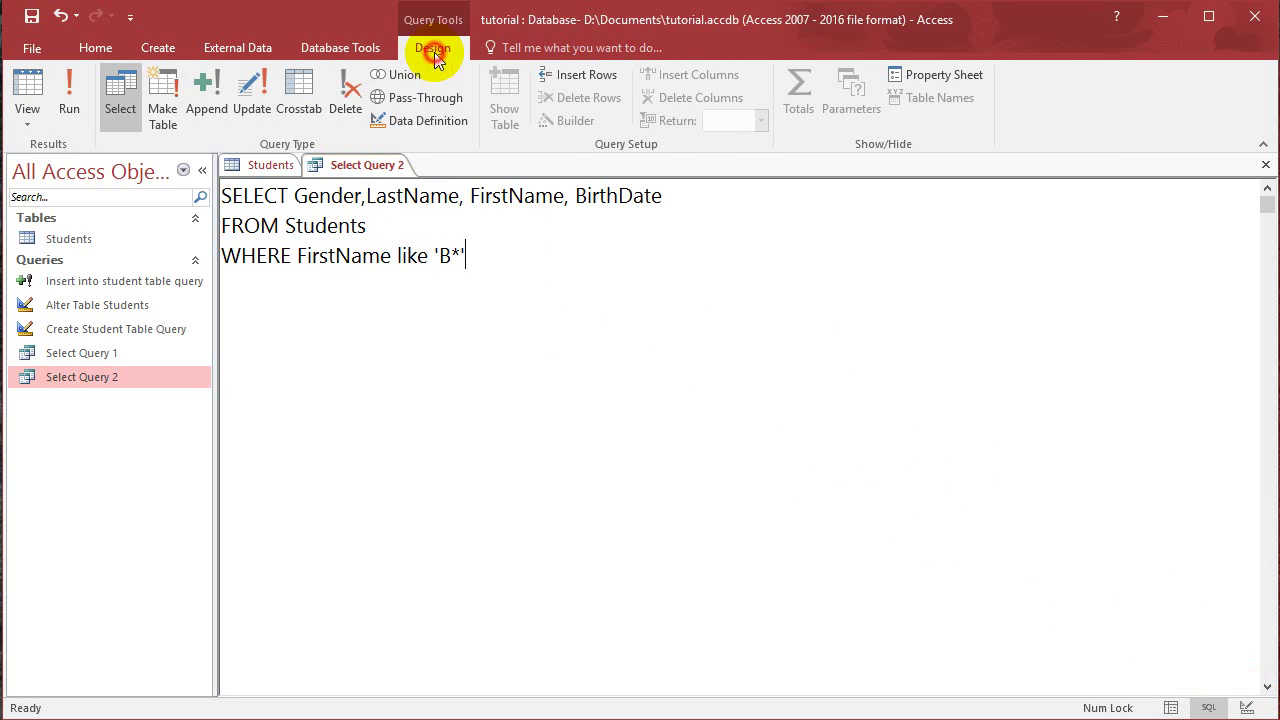
left_click(70, 95)
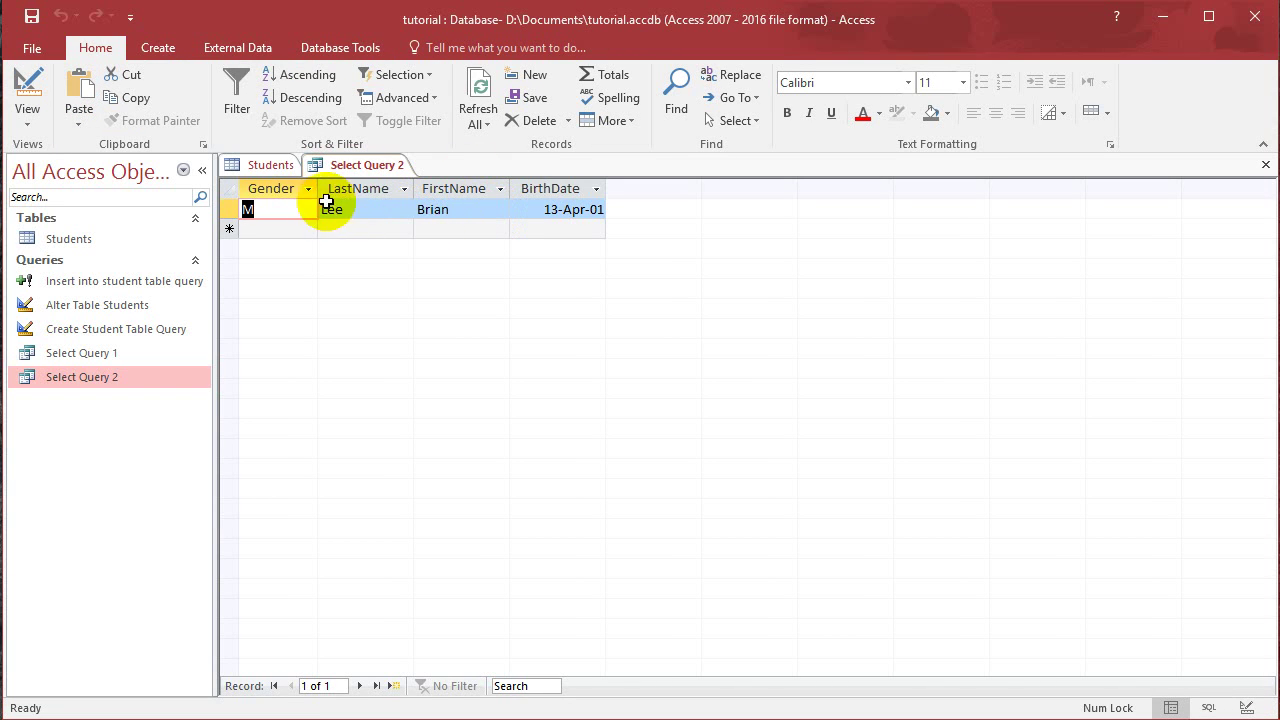
- Change the pattern to 'J*' and run, listing John, Joyce, Jim and Joey
left_click(276, 164)
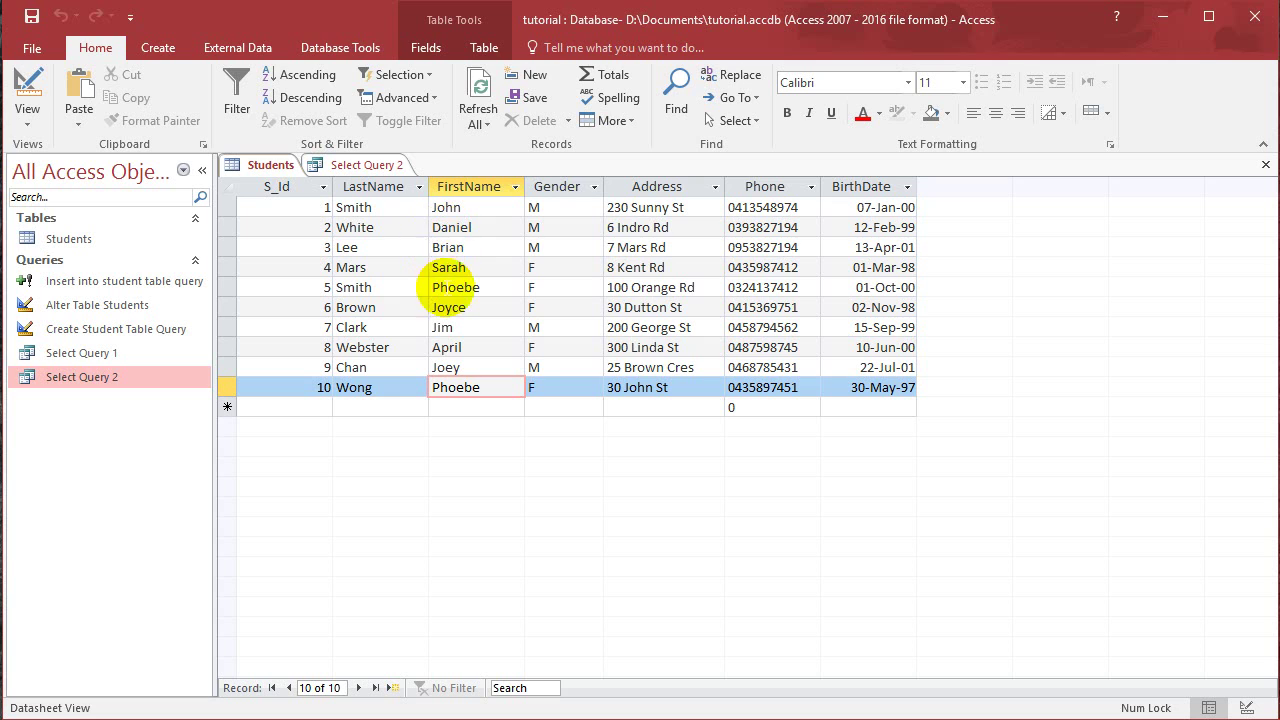
left_click(375, 168)
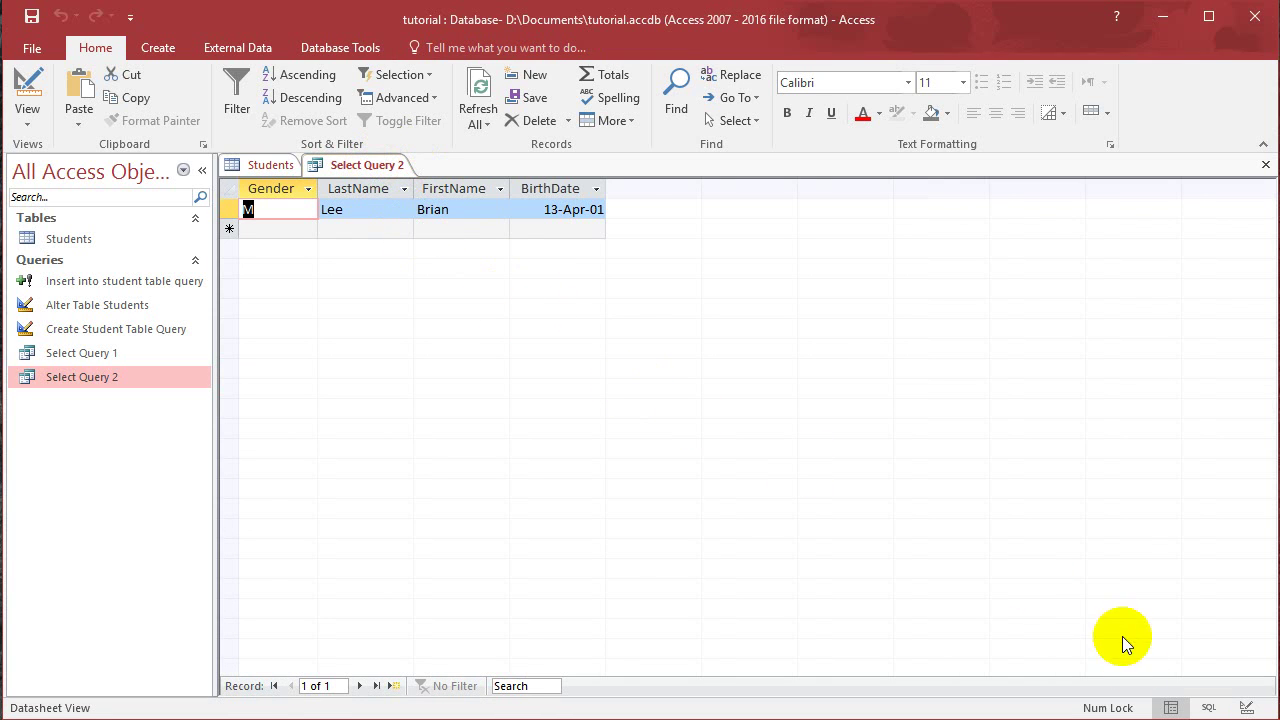
left_click(1209, 707)
double_click(445, 256)
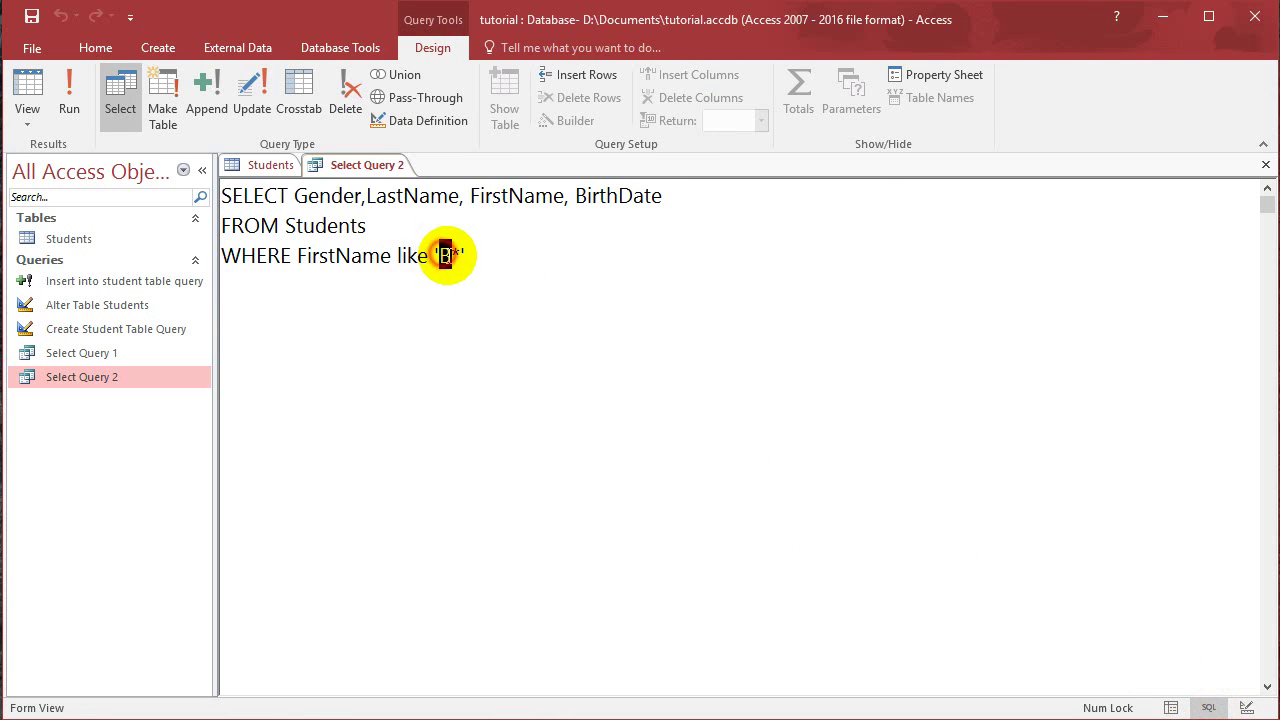
type("J")
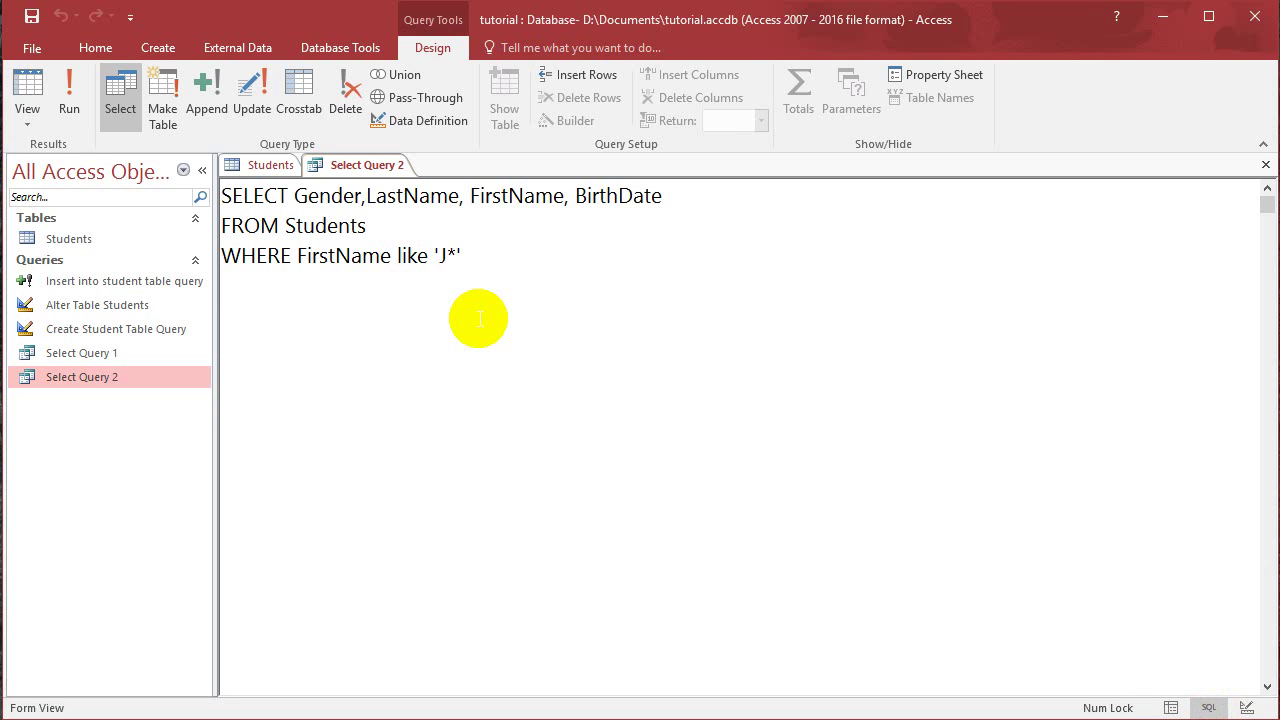
left_click(70, 90)
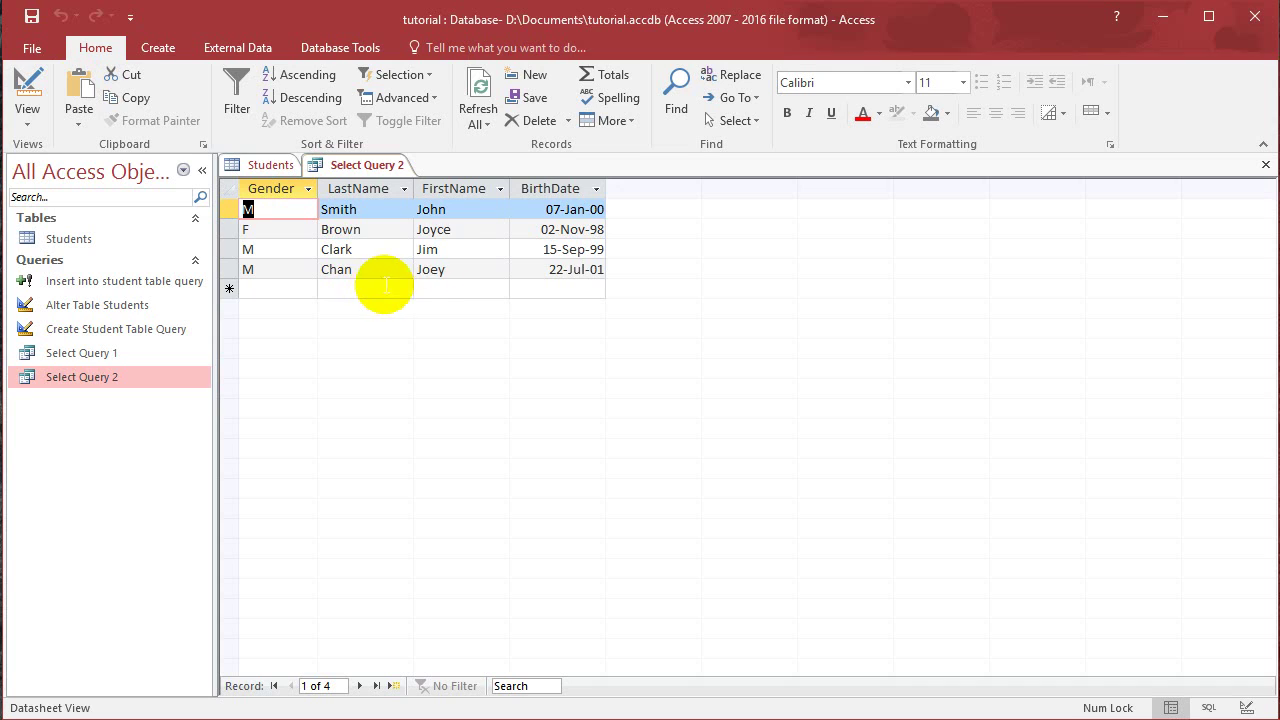